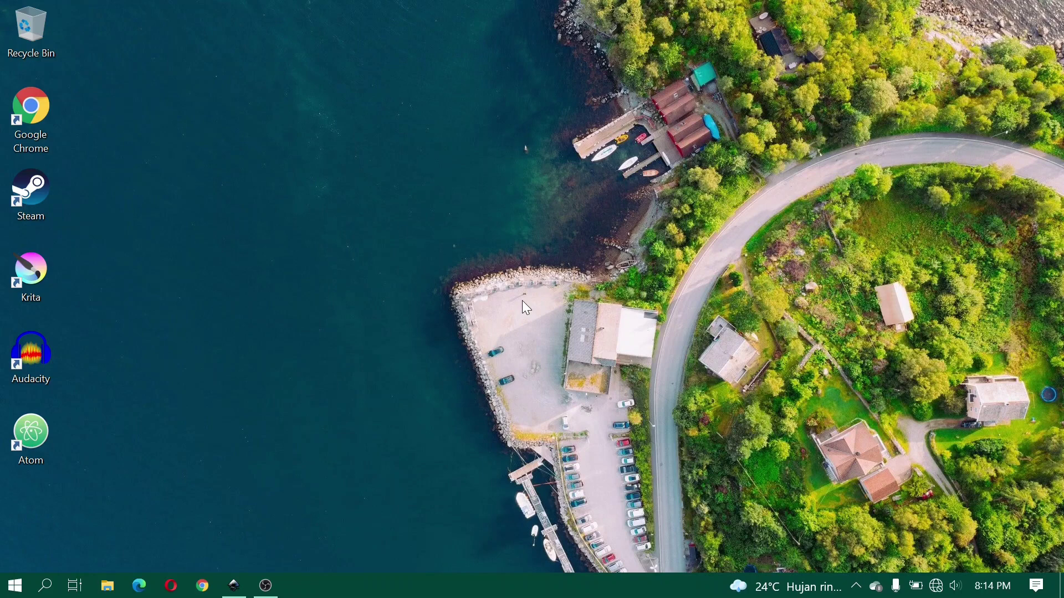
# - Draw a rectangle on the canvas and fill it black
pyautogui.click(233, 586)
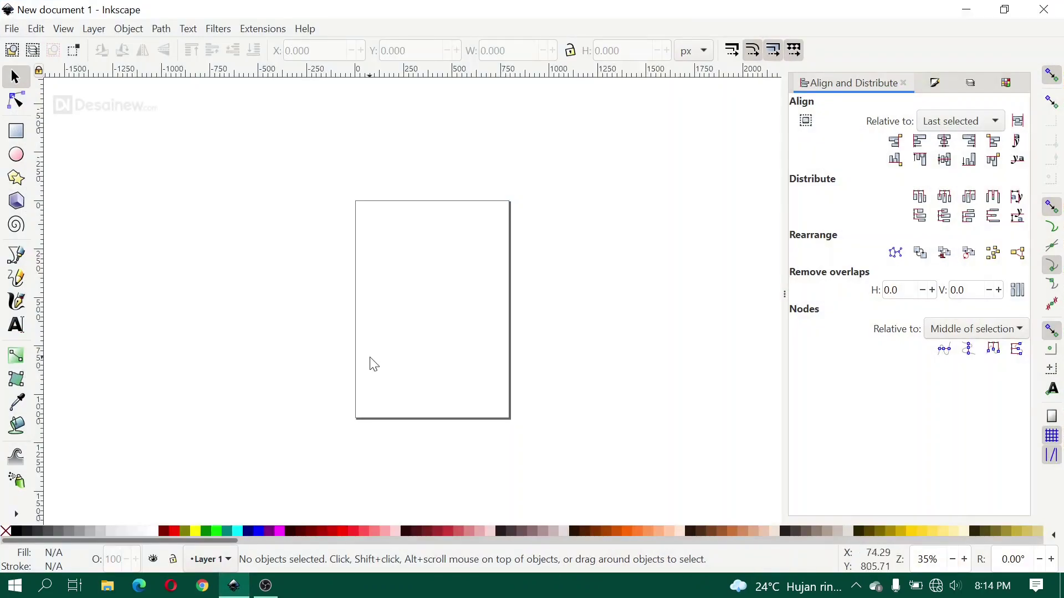
pyautogui.hscroll(-5, 326, 310)
pyautogui.hscroll(-5, 301, 309)
pyautogui.hscroll(-5, 261, 311)
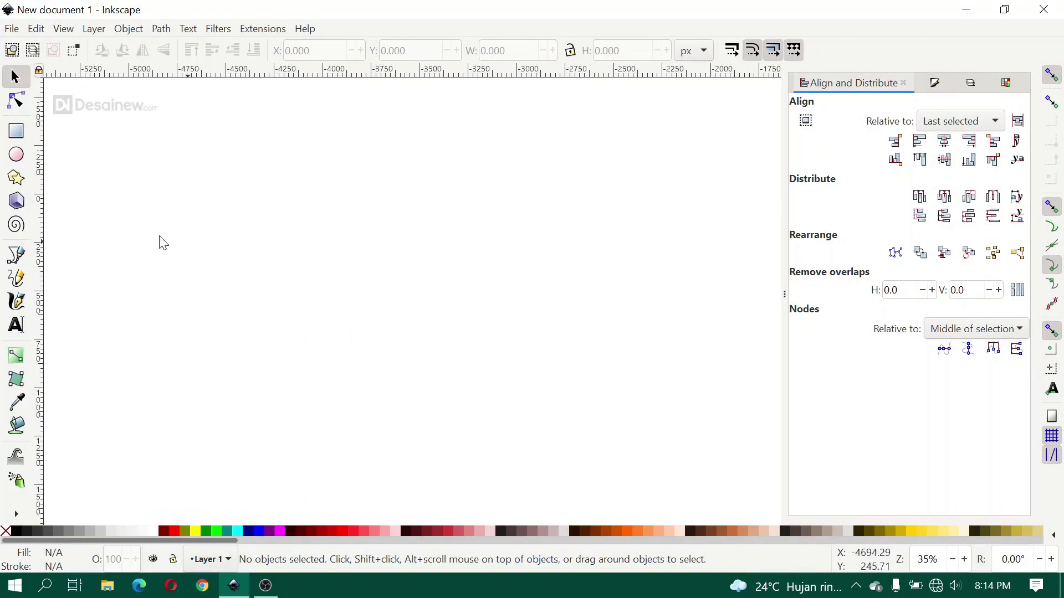
pyautogui.click(16, 132)
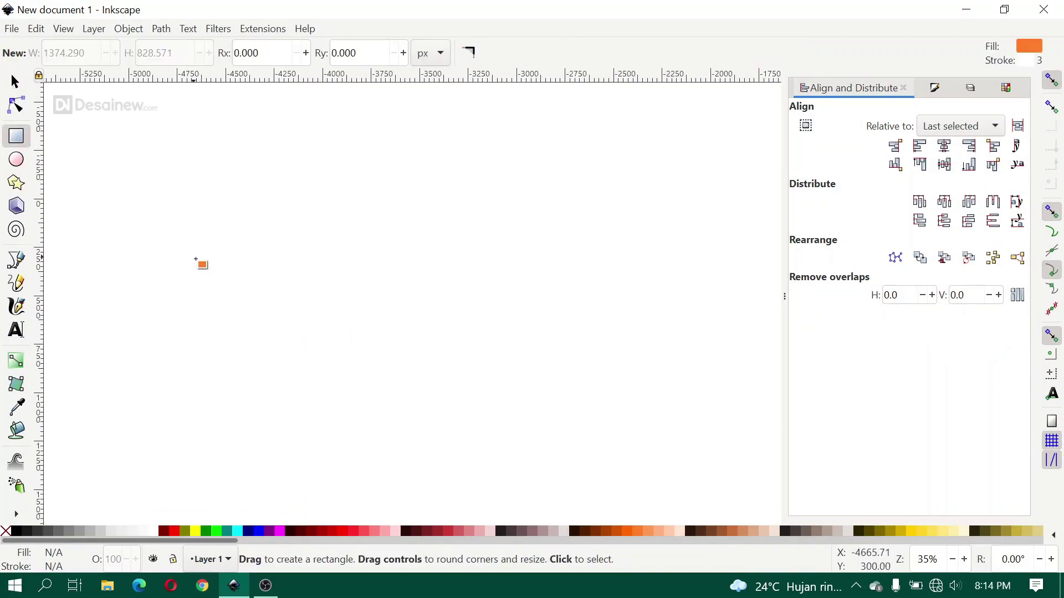
pyautogui.moveTo(197, 242)
pyautogui.mouseDown()
pyautogui.moveTo(253, 319)
pyautogui.moveTo(443, 424)
pyautogui.mouseUp()
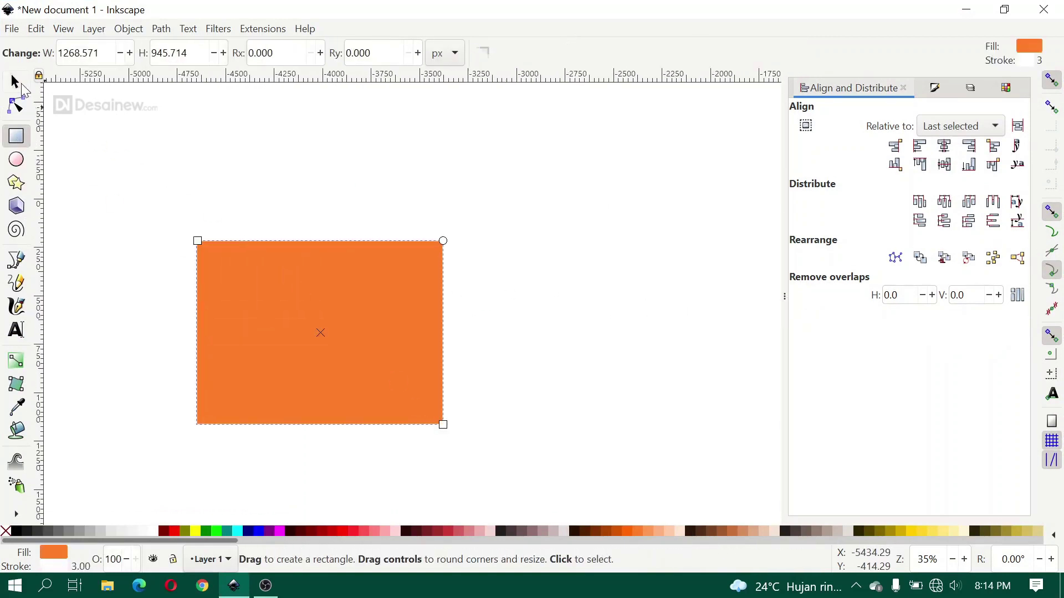
pyautogui.click(22, 88)
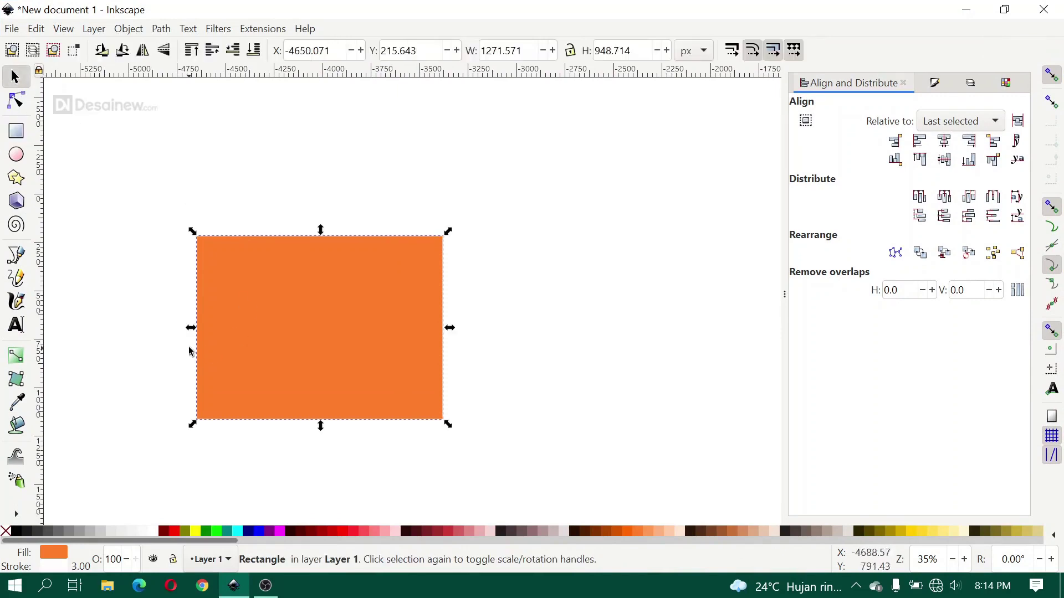
pyautogui.click(17, 532)
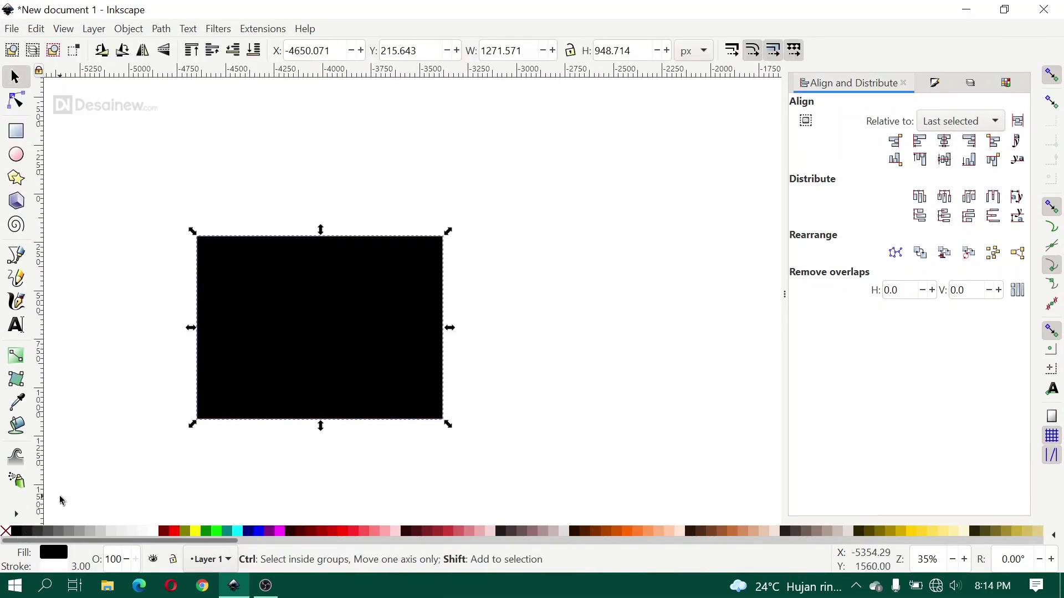
# - Remove the rectangle's stroke and resize it to 1500 × 1000 px
pyautogui.hotkey('ctrl', 'shift', 'f')
pyautogui.click(880, 107)
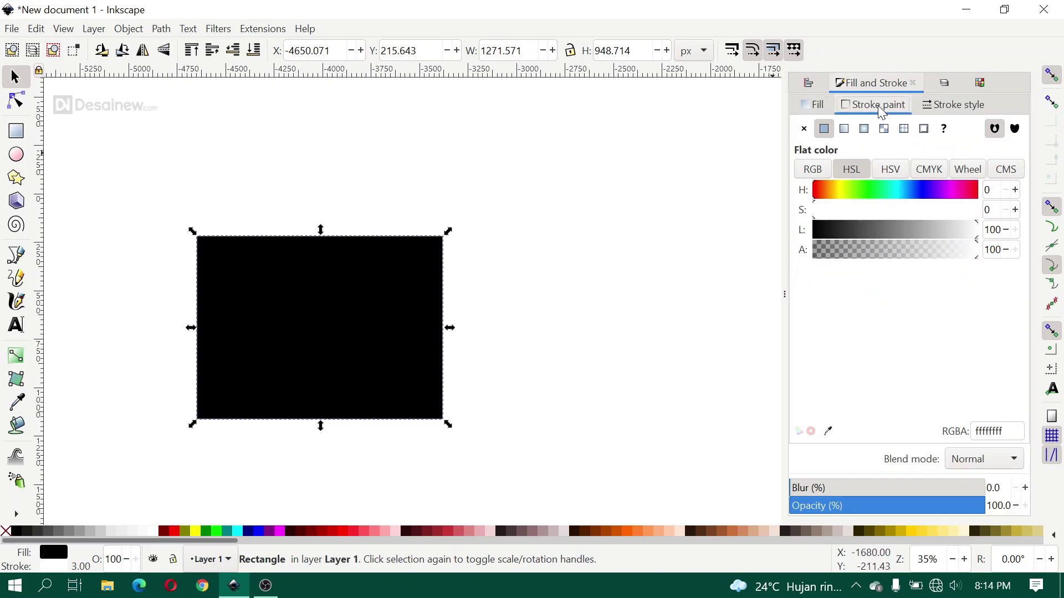
pyautogui.click(804, 129)
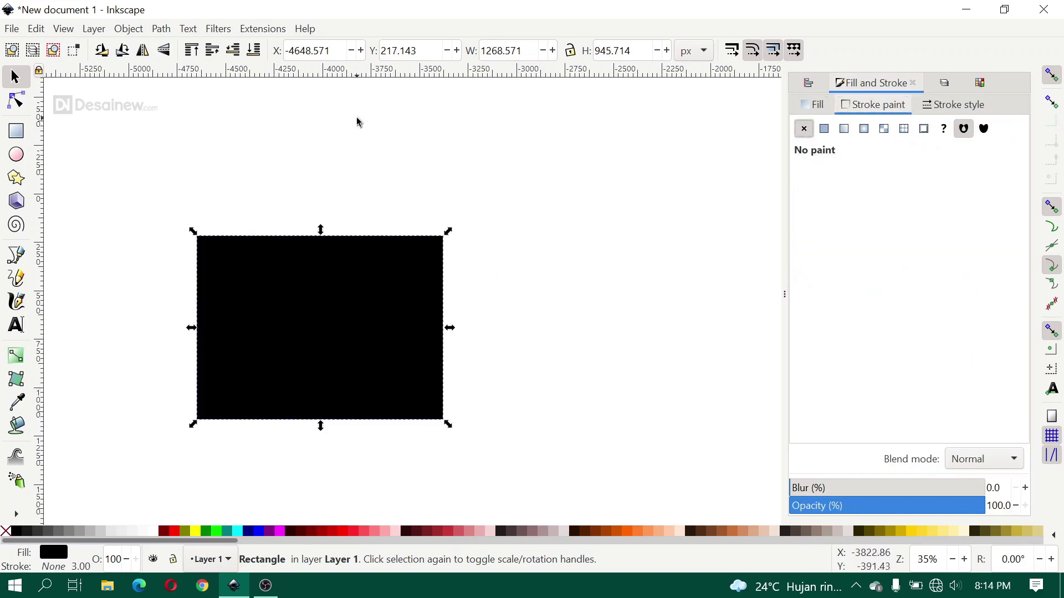
pyautogui.doubleClick(492, 51)
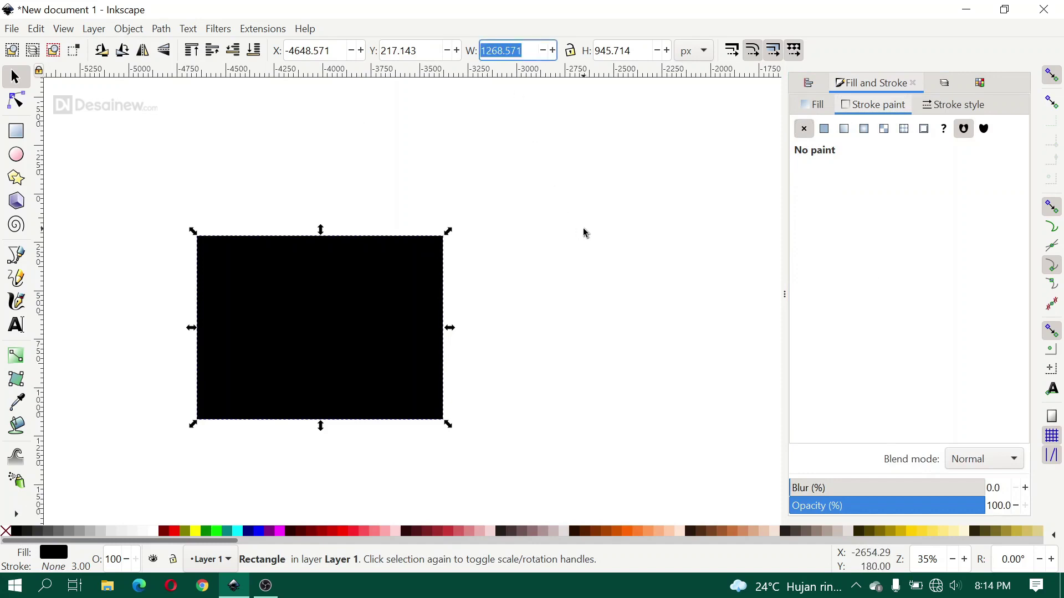
pyautogui.write('1500')
pyautogui.press('Tab')
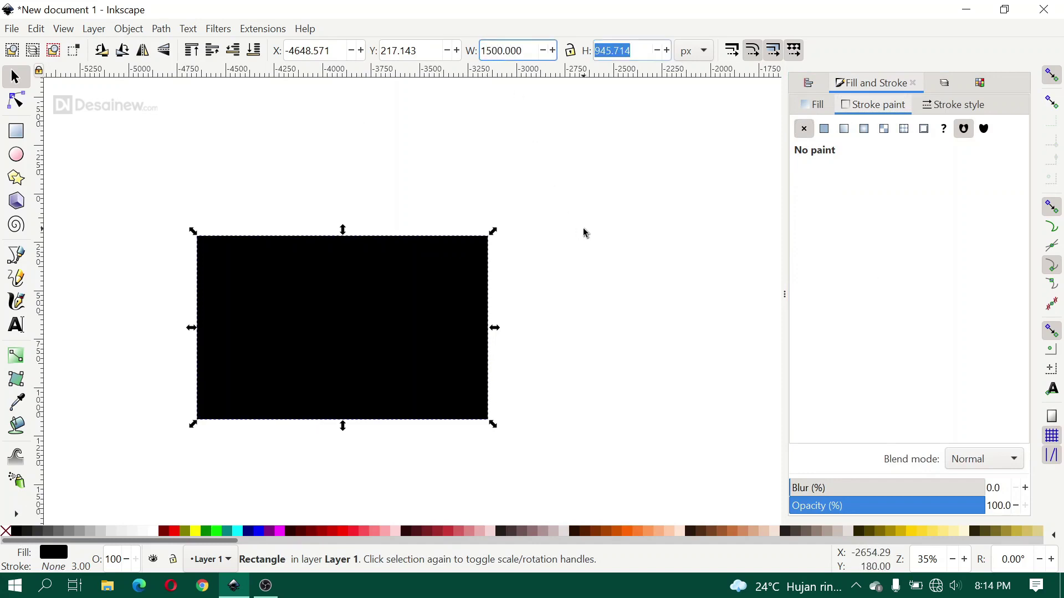
pyautogui.write('1000')
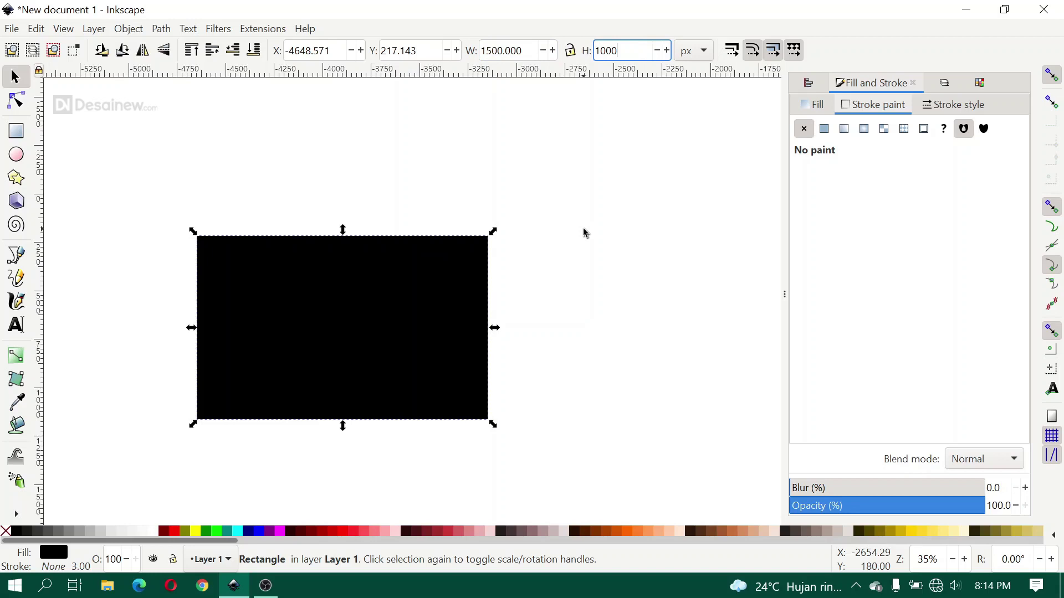
pyautogui.press('Return')
# - Type the word 'Focus' as a text object below the rectangle and select it
pyautogui.click(582, 233)
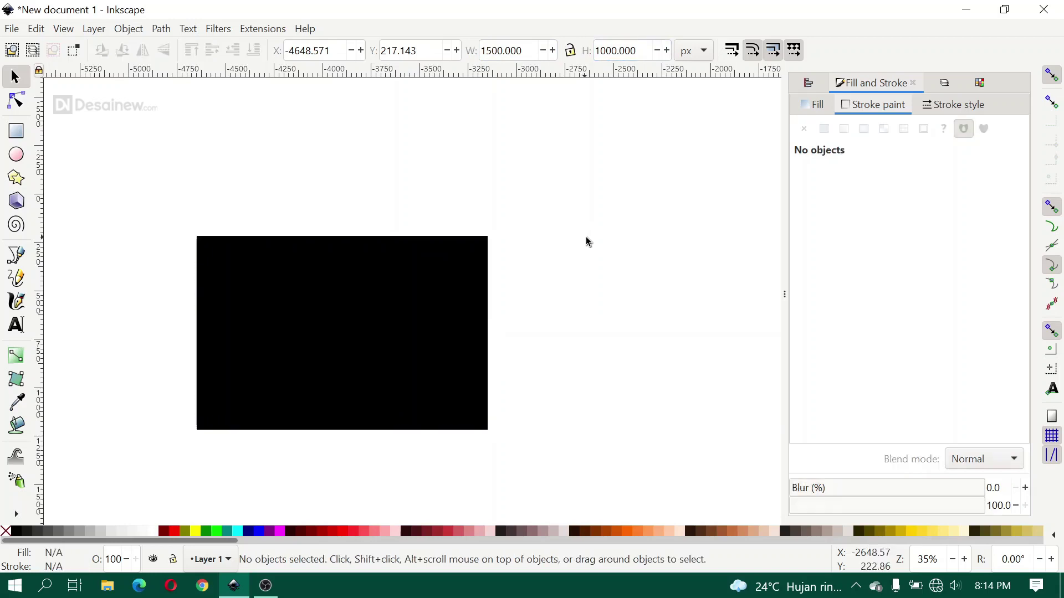
pyautogui.scroll(-2, 367, 278)
pyautogui.scroll(-2, 321, 349)
pyautogui.keyDown('ctrl'); pyautogui.scroll(2, 320, 349); pyautogui.keyUp('ctrl')
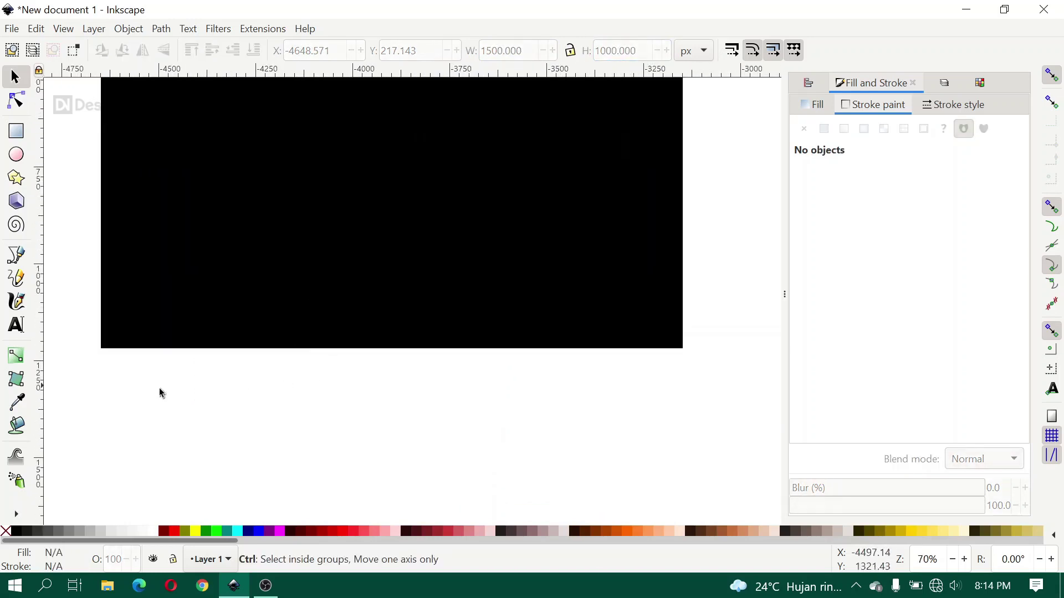
pyautogui.keyDown('ctrl'); pyautogui.scroll(2, 339, 373); pyautogui.keyUp('ctrl')
pyautogui.click(16, 326)
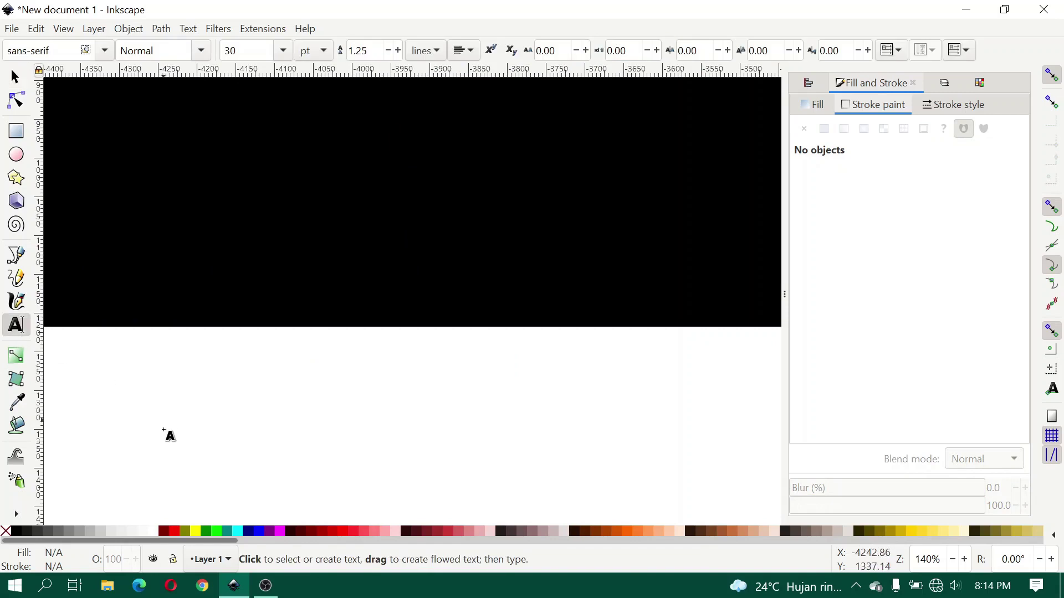
pyautogui.click(162, 435)
pyautogui.write('F')
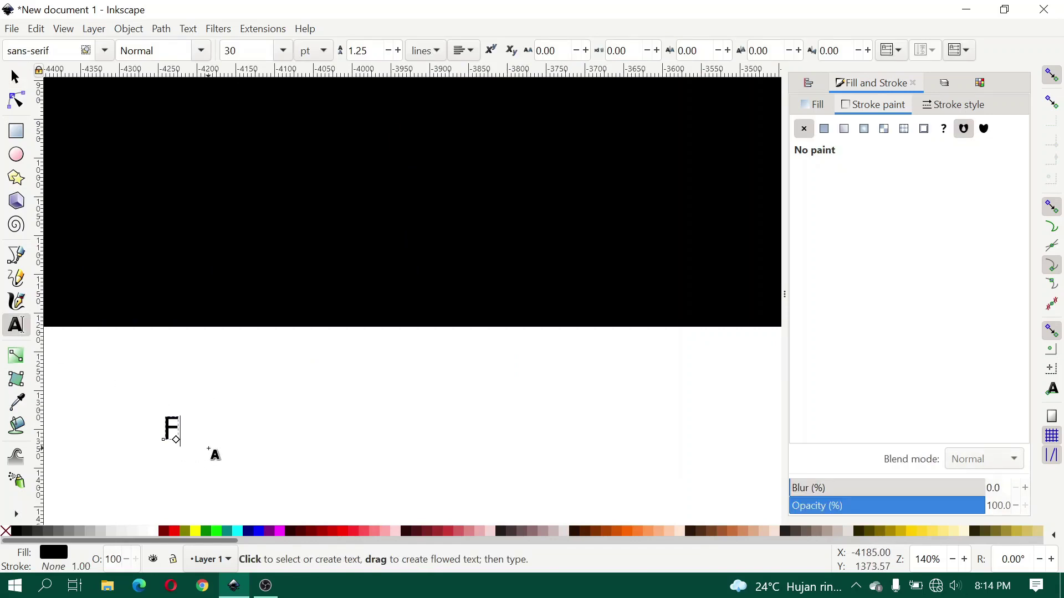
pyautogui.write('ocus')
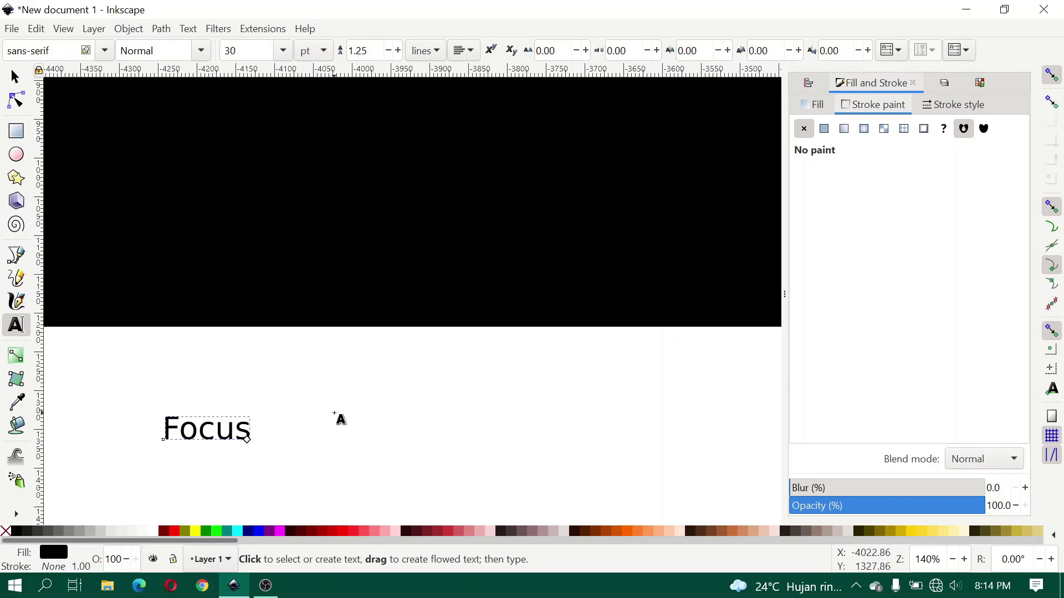
pyautogui.hotkey('ctrl', 'a')
# - Set the Focus text to Montserrat Ultra-Bold at 90 pt
pyautogui.tripleClick(57, 51)
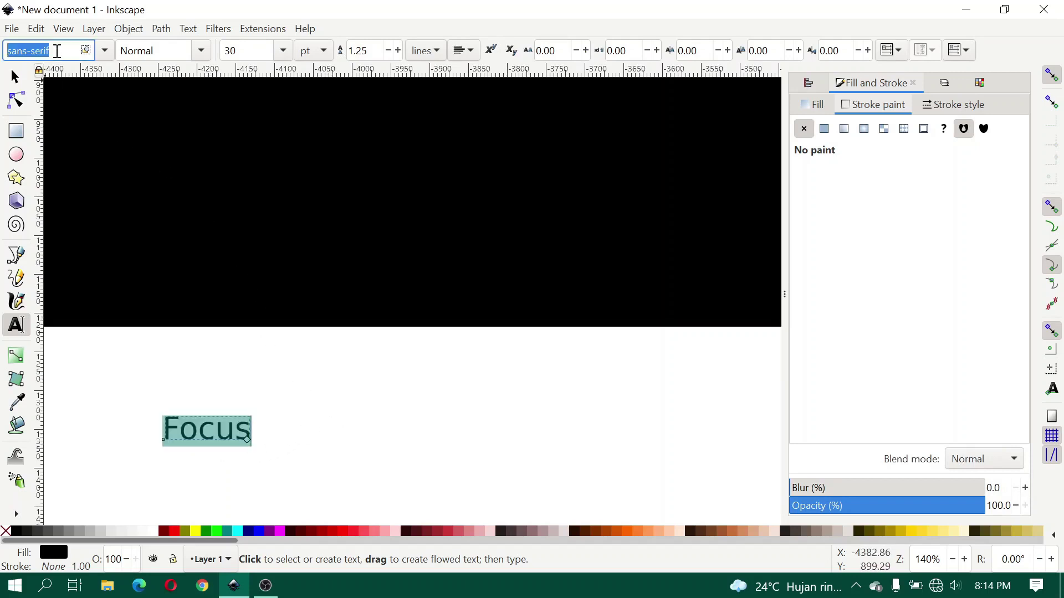
pyautogui.write('Mon')
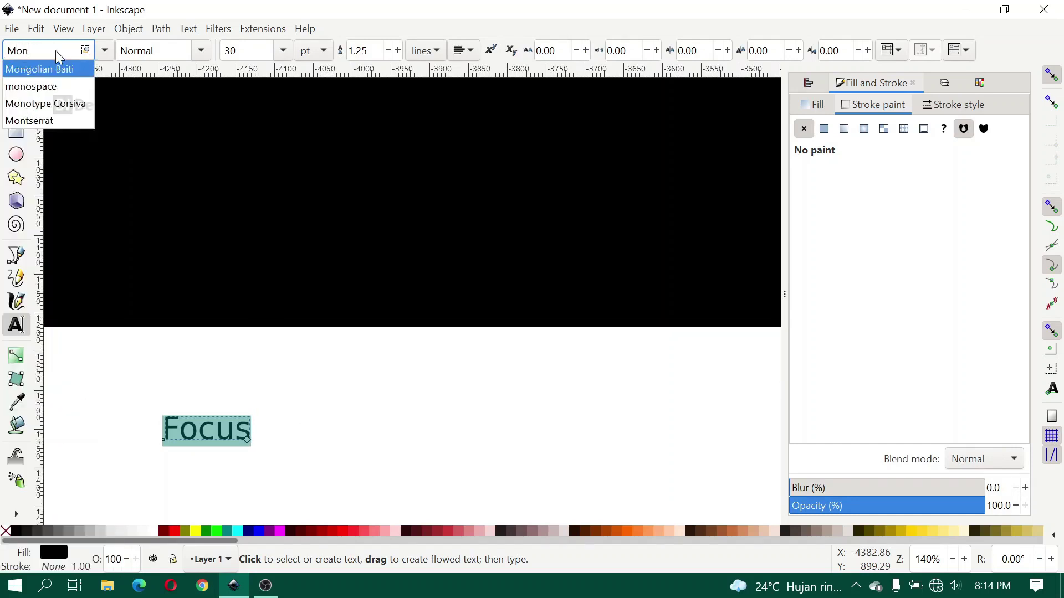
pyautogui.write('t')
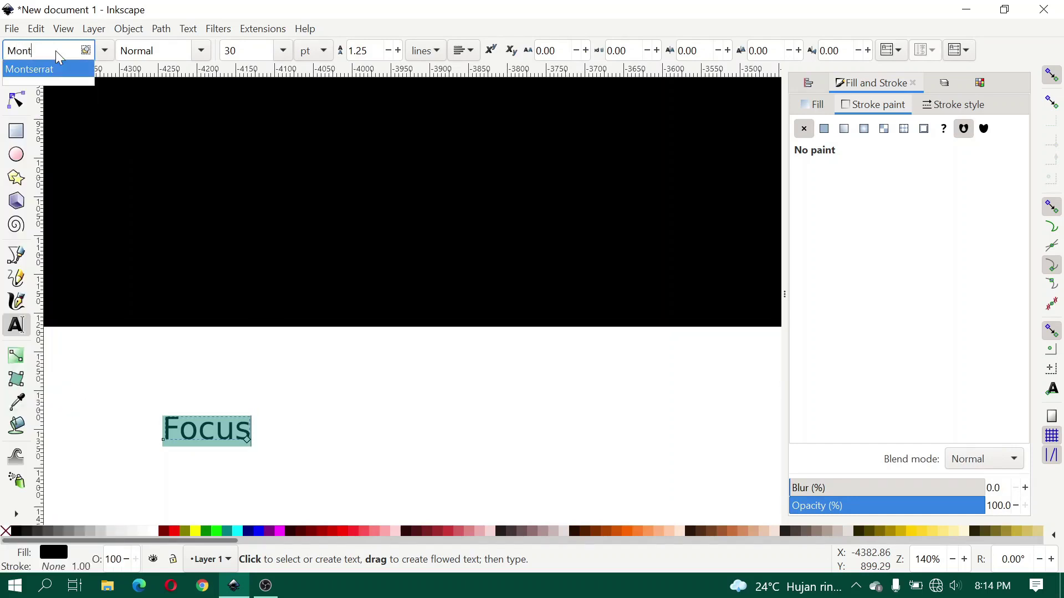
pyautogui.click(59, 68)
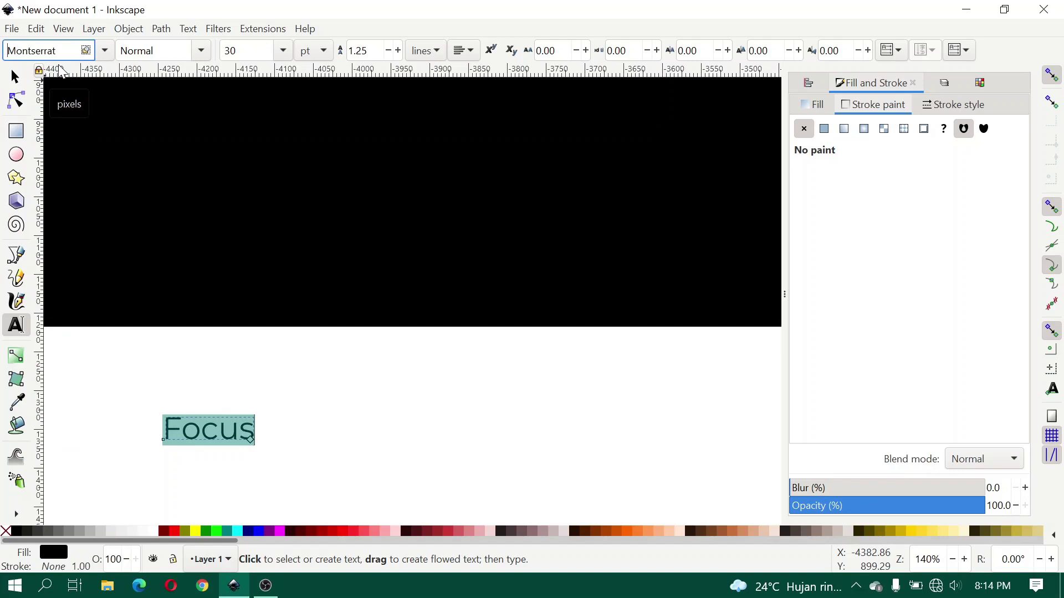
pyautogui.click(200, 50)
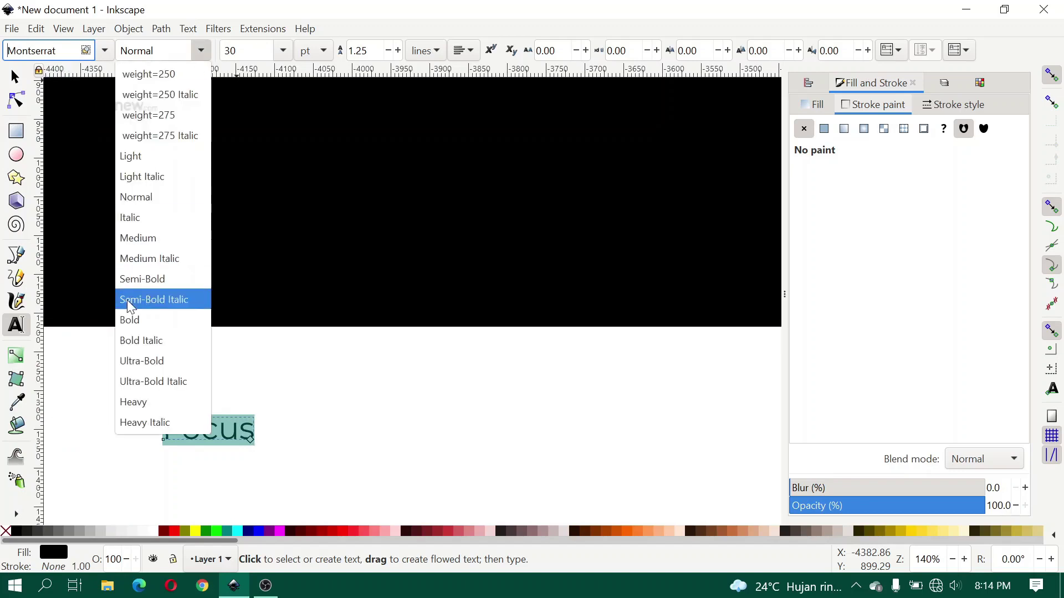
pyautogui.click(141, 362)
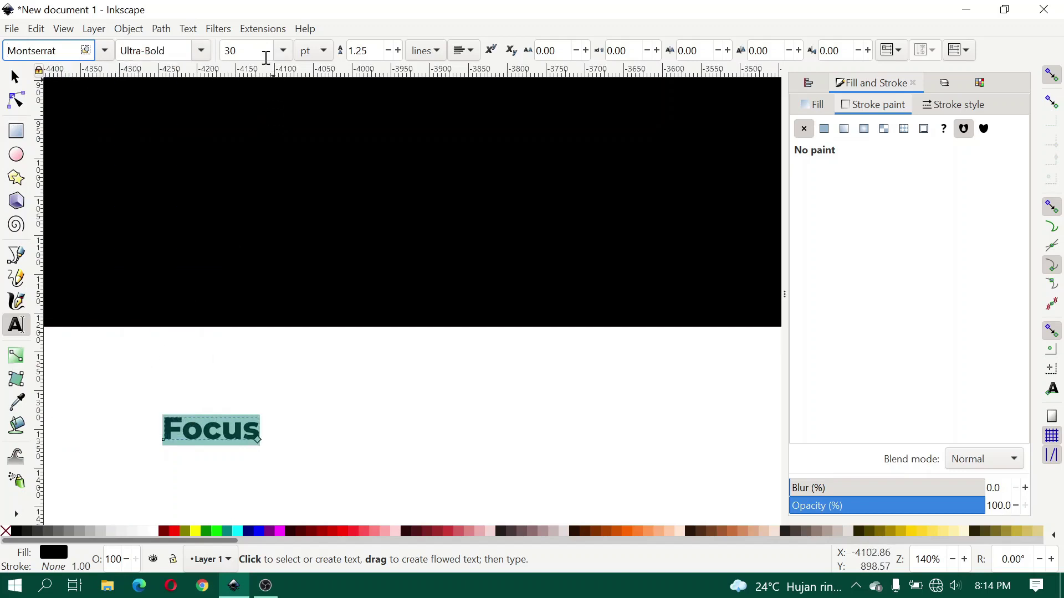
pyautogui.click(260, 56)
pyautogui.doubleClick(261, 55)
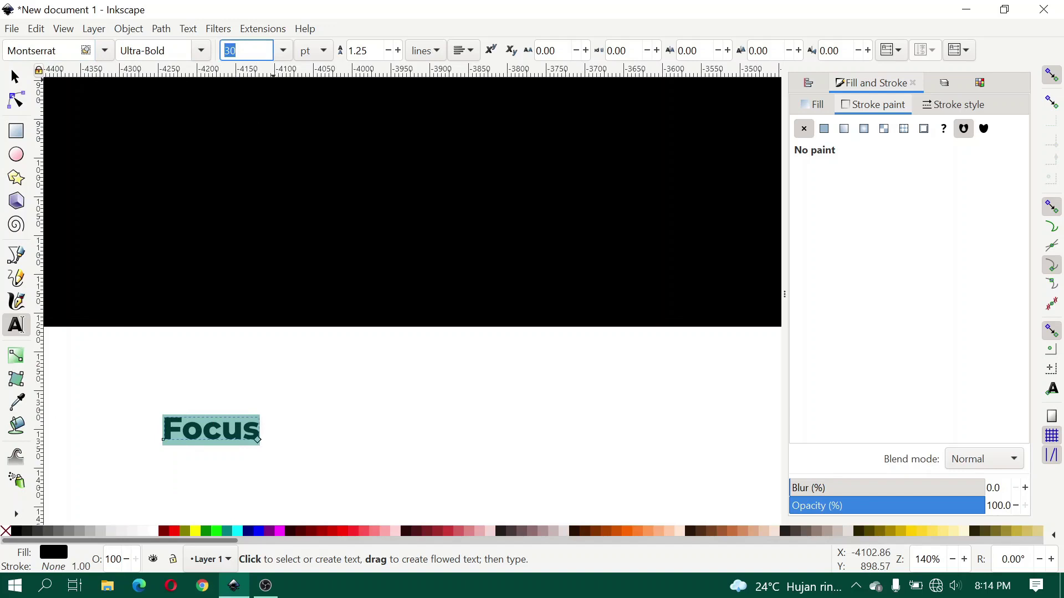
pyautogui.write('90')
pyautogui.press('Return')
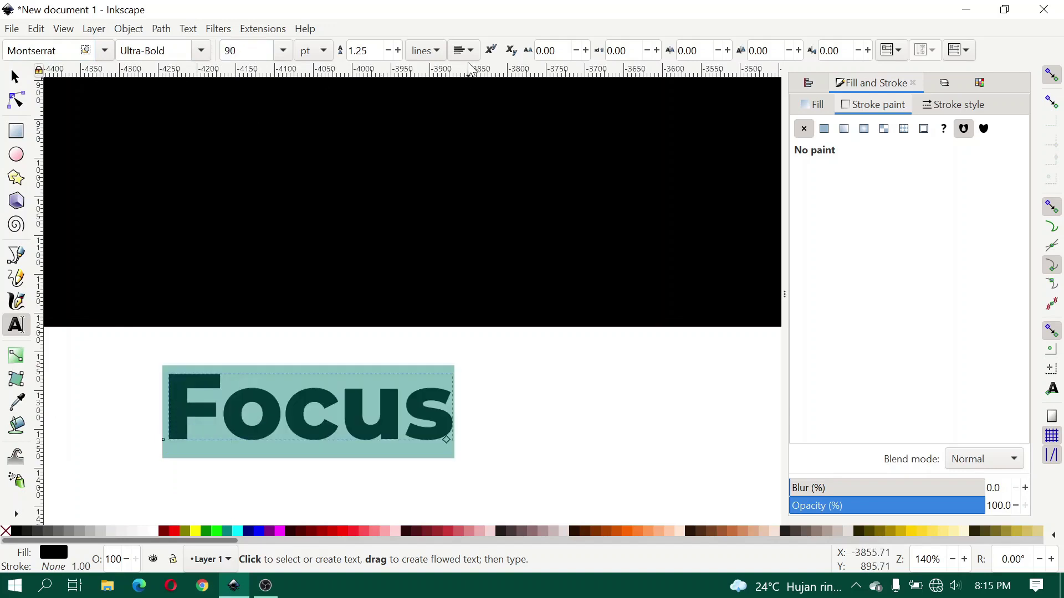
# - Center-align the Focus text and widen its letter spacing to 6
pyautogui.click(466, 51)
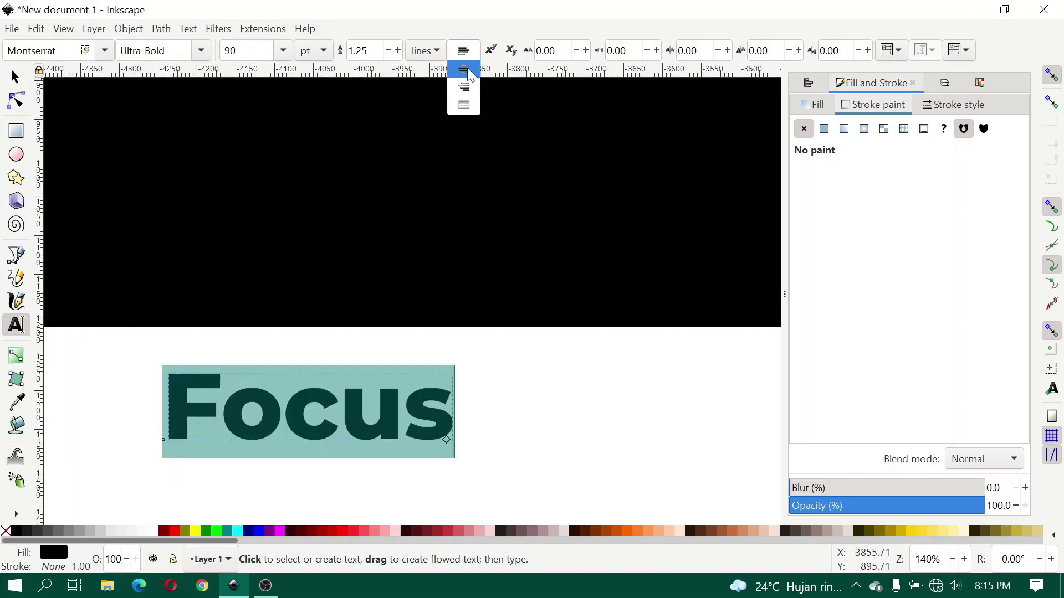
pyautogui.click(469, 71)
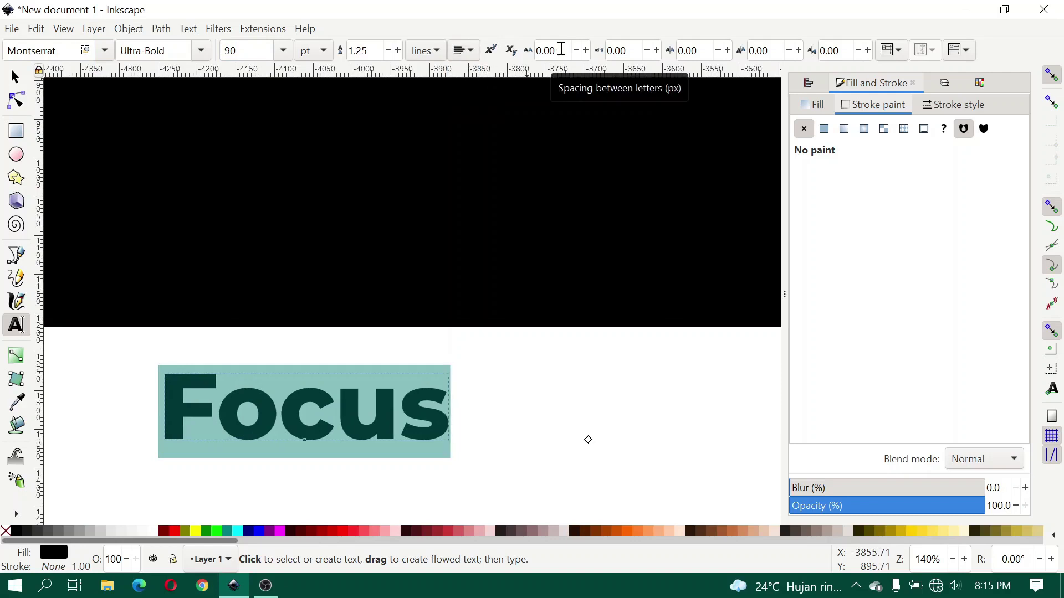
pyautogui.click(562, 49)
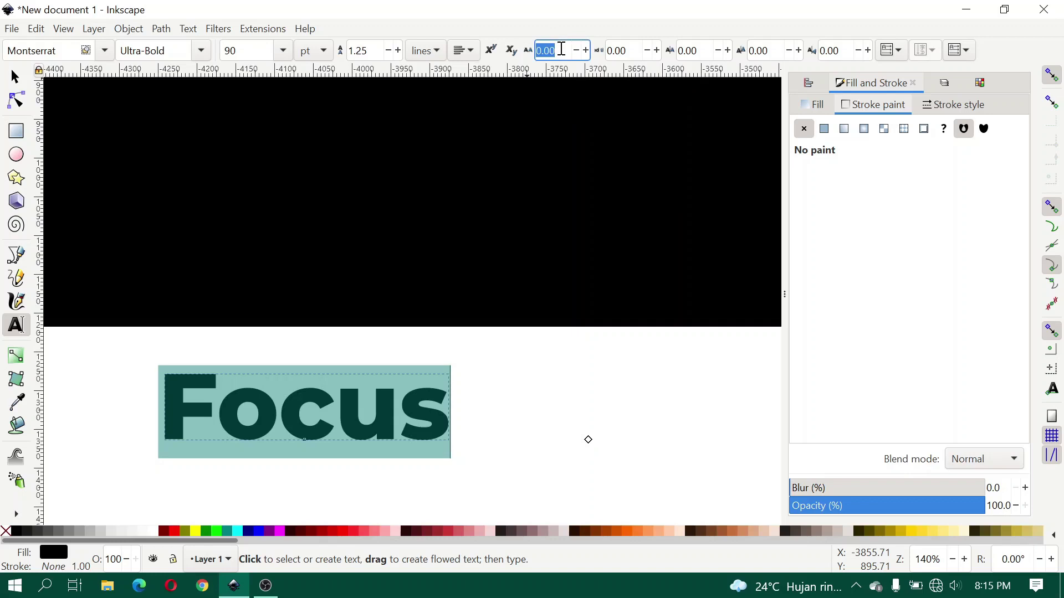
pyautogui.write('6')
pyautogui.press('Return')
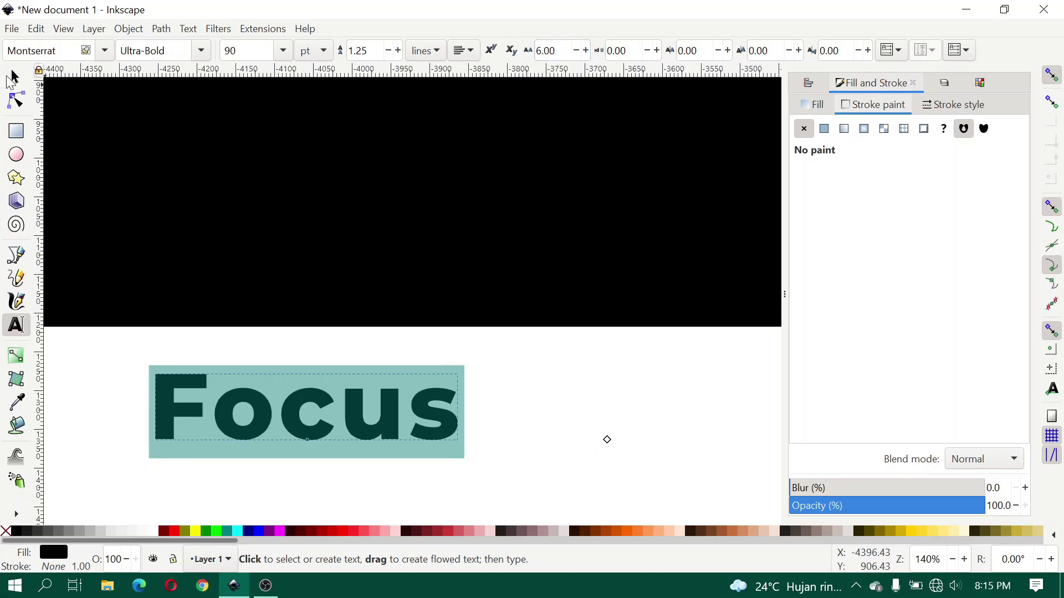
pyautogui.click(12, 79)
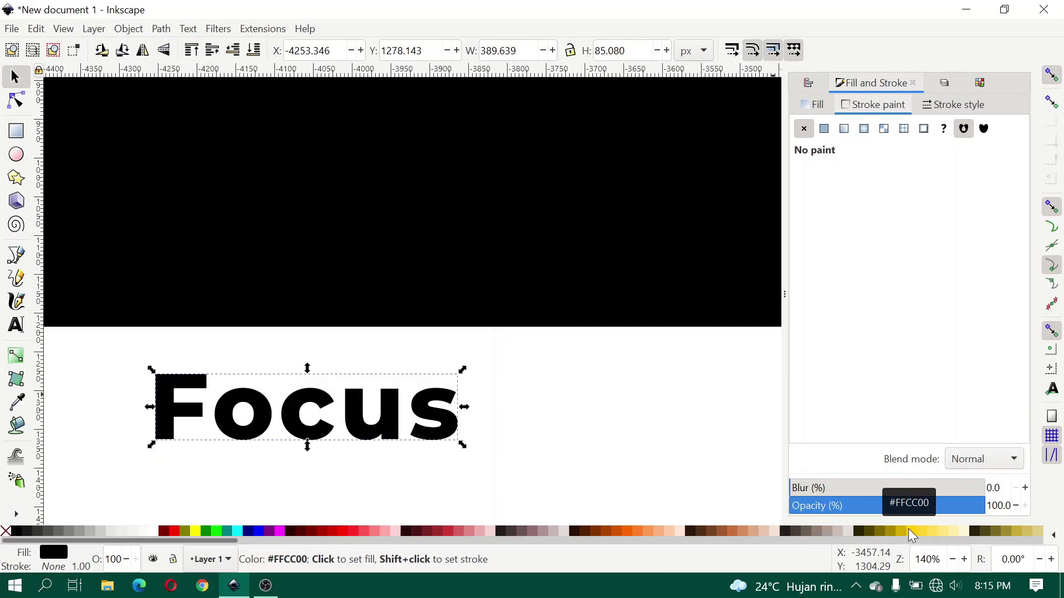
# - Make the Focus text yellow and center it both ways on the black rectangle
pyautogui.click(908, 529)
pyautogui.keyDown('ctrl'); pyautogui.scroll(-2, 520, 455); pyautogui.keyUp('ctrl')
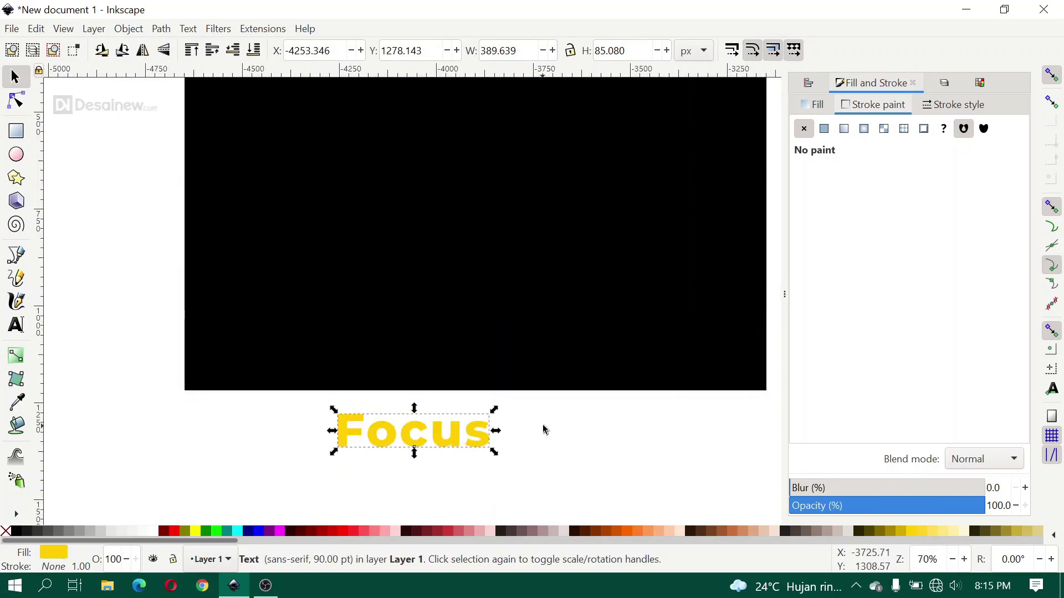
pyautogui.keyDown('ctrl'); pyautogui.scroll(-2, 400, 481); pyautogui.keyUp('ctrl')
pyautogui.moveTo(452, 444); pyautogui.dragTo(460, 459)
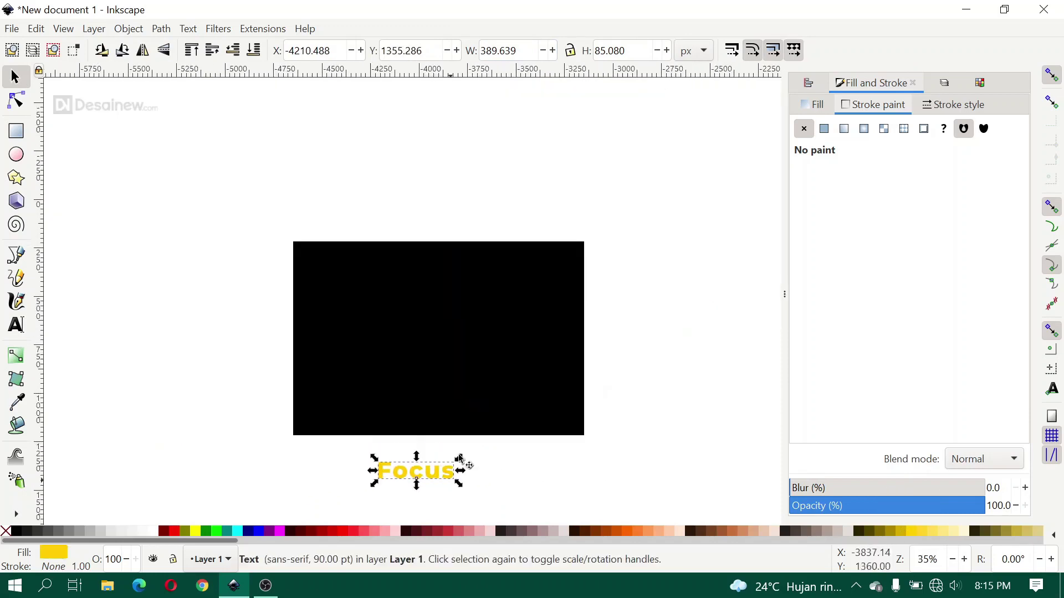
pyautogui.keyDown('shift'); pyautogui.click(525, 366); pyautogui.keyUp('shift')
pyautogui.hotkey('ctrl', 'shift', 'a')
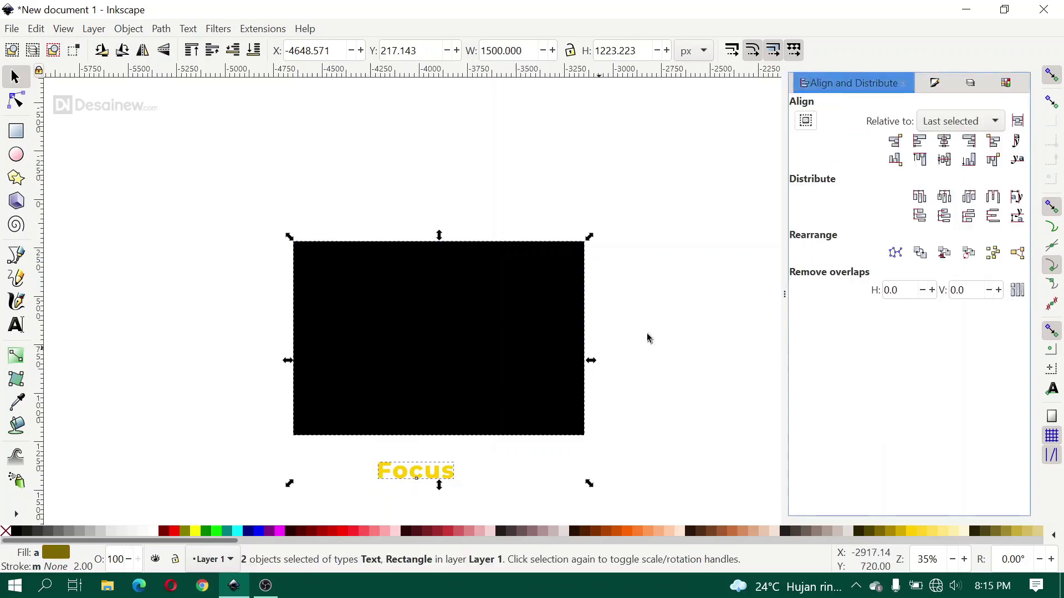
pyautogui.click(944, 141)
pyautogui.click(944, 159)
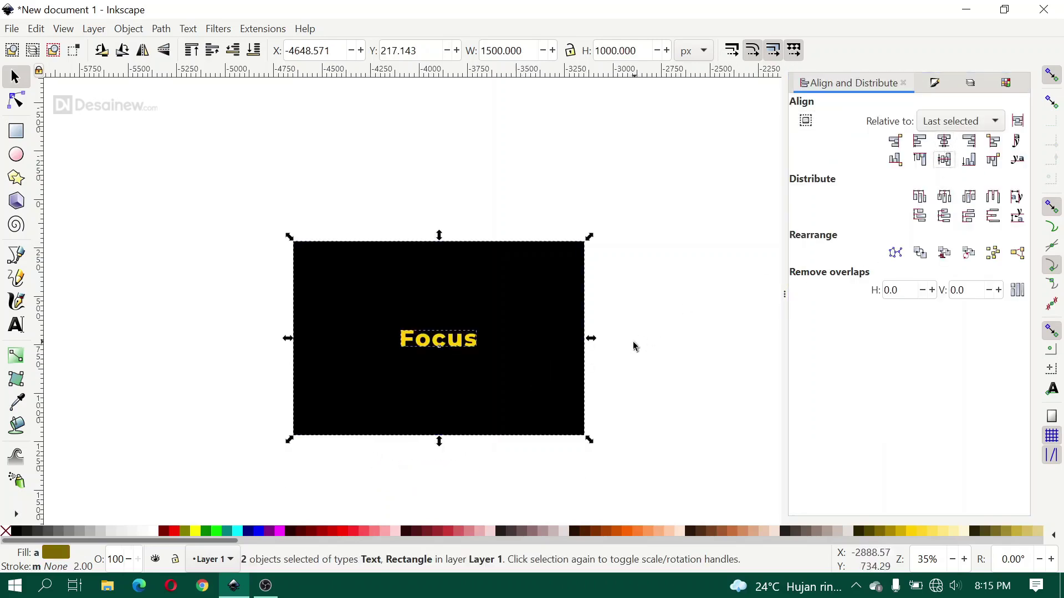
pyautogui.press('Escape')
# - Draw a circle below the Focus text
pyautogui.keyDown('ctrl'); pyautogui.scroll(3, 477, 368); pyautogui.keyUp('ctrl')
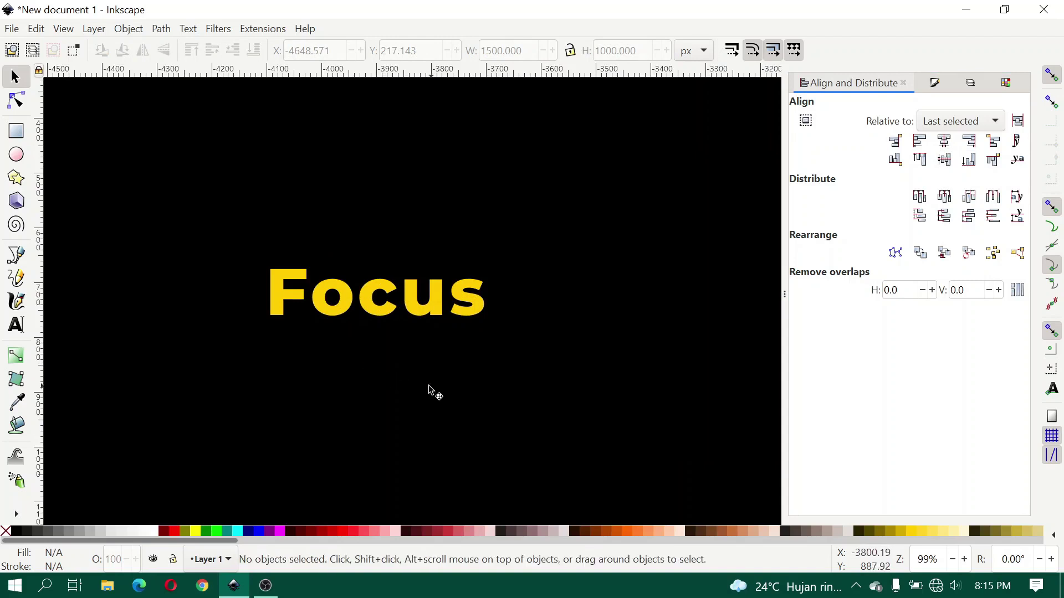
pyautogui.click(25, 158)
pyautogui.moveTo(393, 384); pyautogui.dragTo(472, 462)
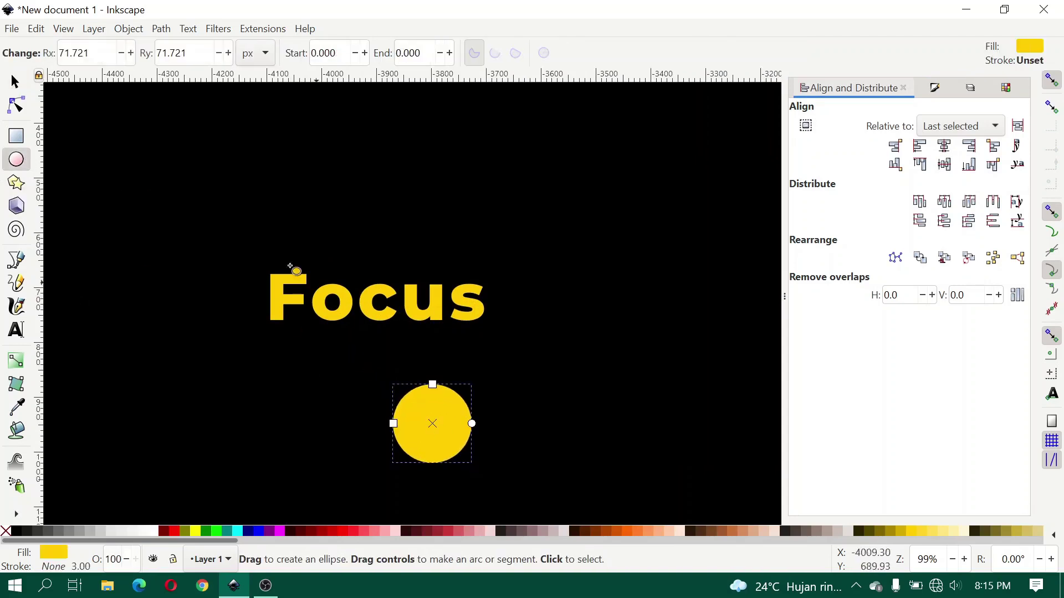
# - Fill the circle white and resize it to 145 px wide with locked proportions
pyautogui.click(152, 530)
pyautogui.click(15, 81)
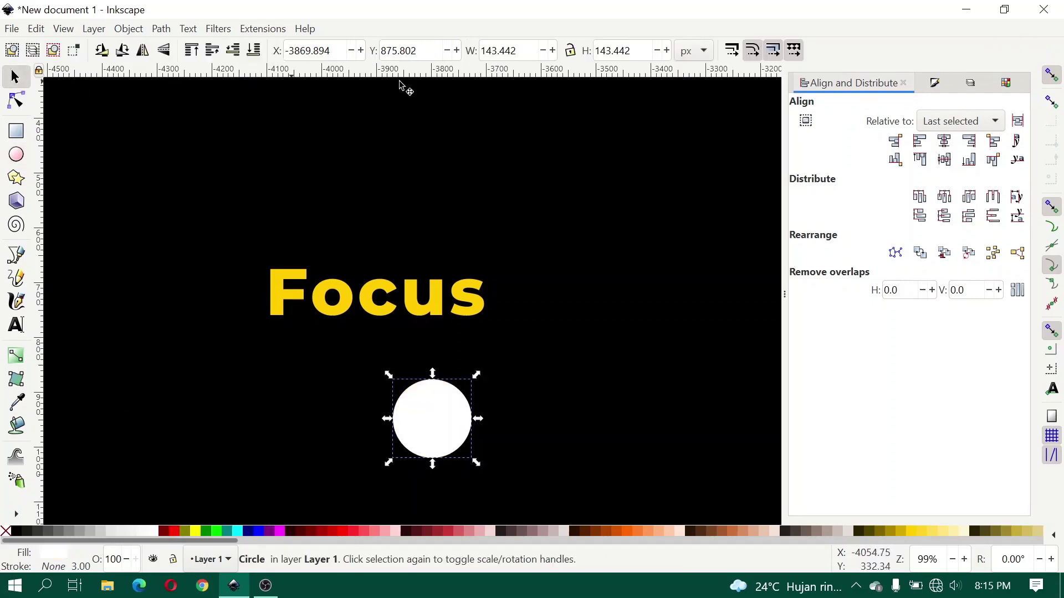
pyautogui.click(570, 50)
pyautogui.click(510, 50)
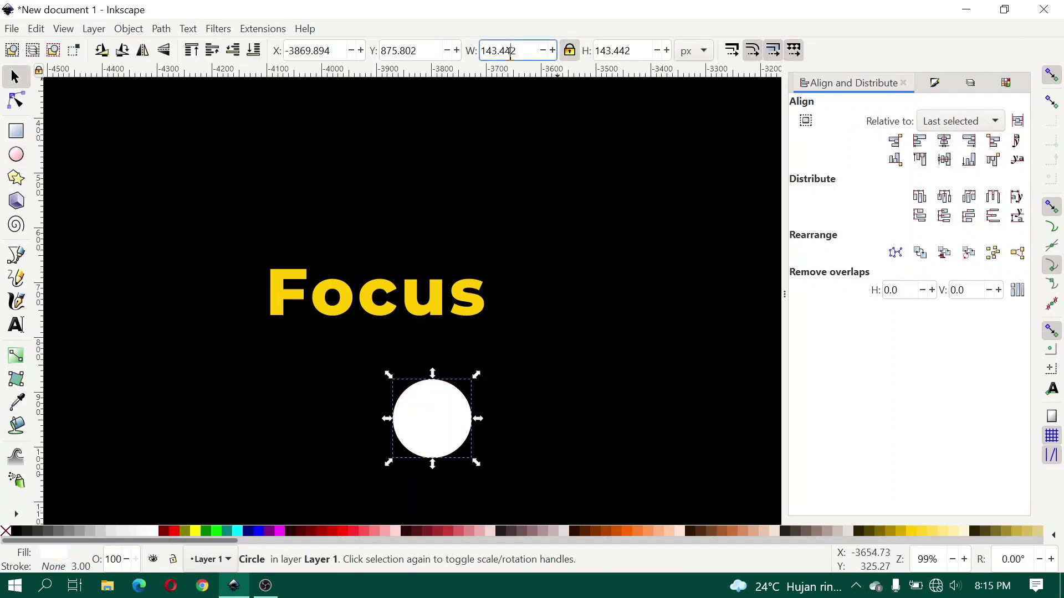
pyautogui.tripleClick(510, 51)
pyautogui.write('145')
pyautogui.press('Return')
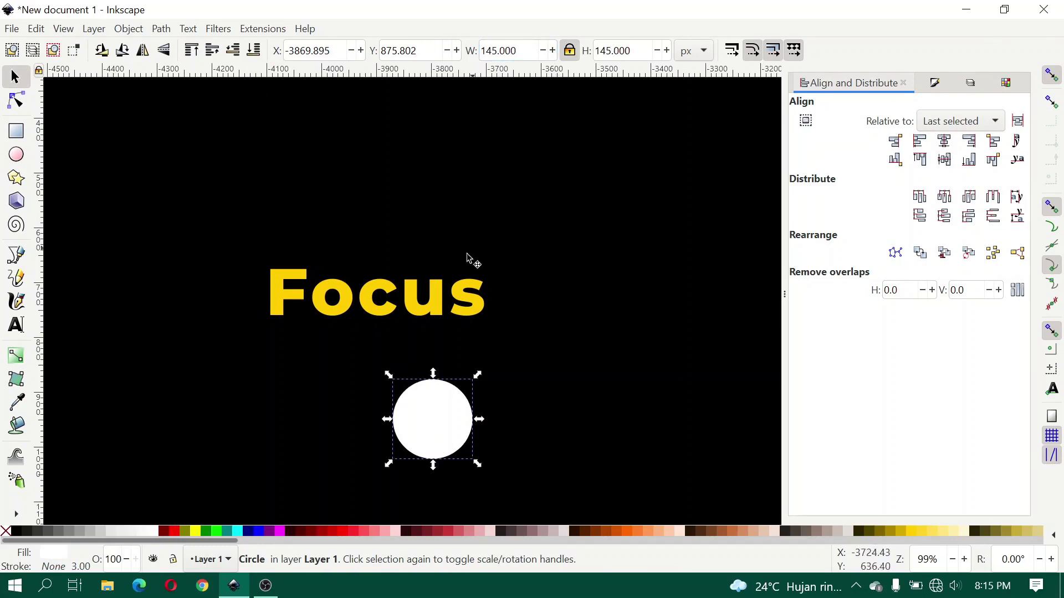
# - Apply a diagonal linear gradient to the circle's fill and adjust its handles
pyautogui.click(24, 363)
pyautogui.scroll(1, 457, 438)
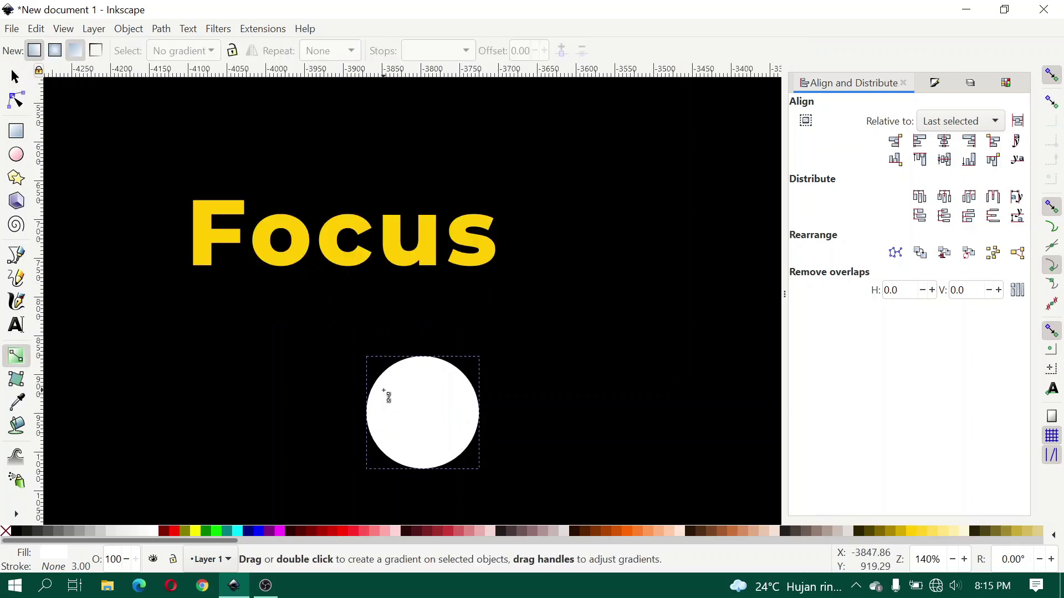
pyautogui.moveTo(384, 391); pyautogui.dragTo(442, 443)
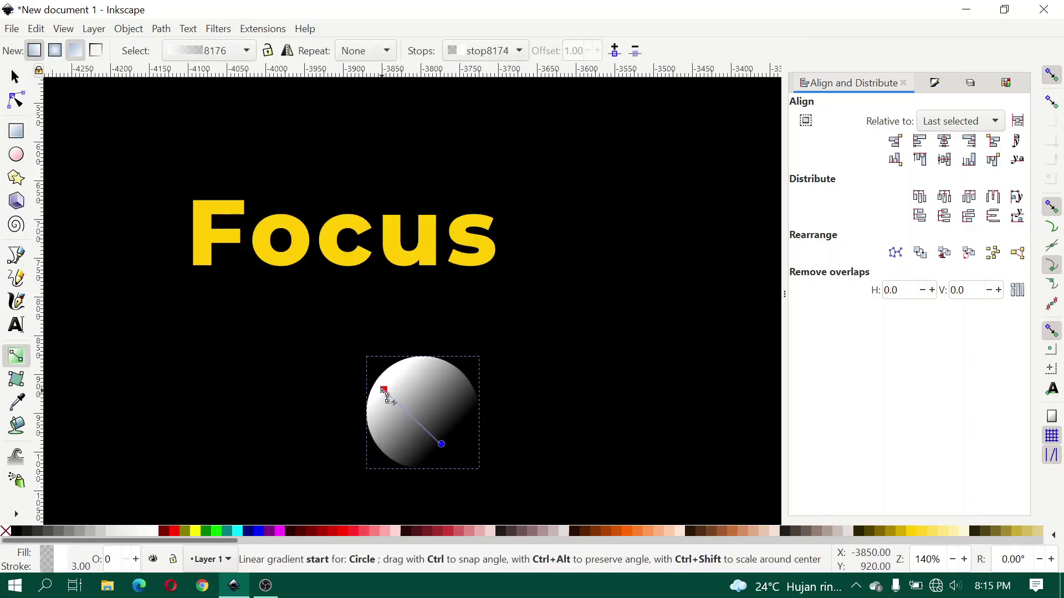
pyautogui.moveTo(384, 390); pyautogui.dragTo(295, 287)
pyautogui.click(441, 444)
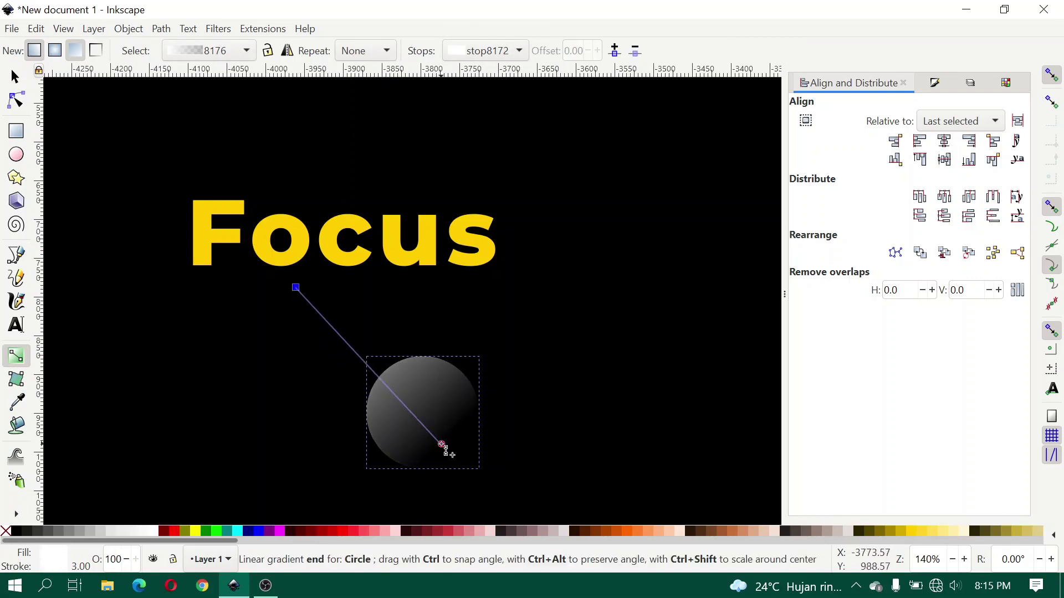
pyautogui.moveTo(442, 444); pyautogui.dragTo(438, 438)
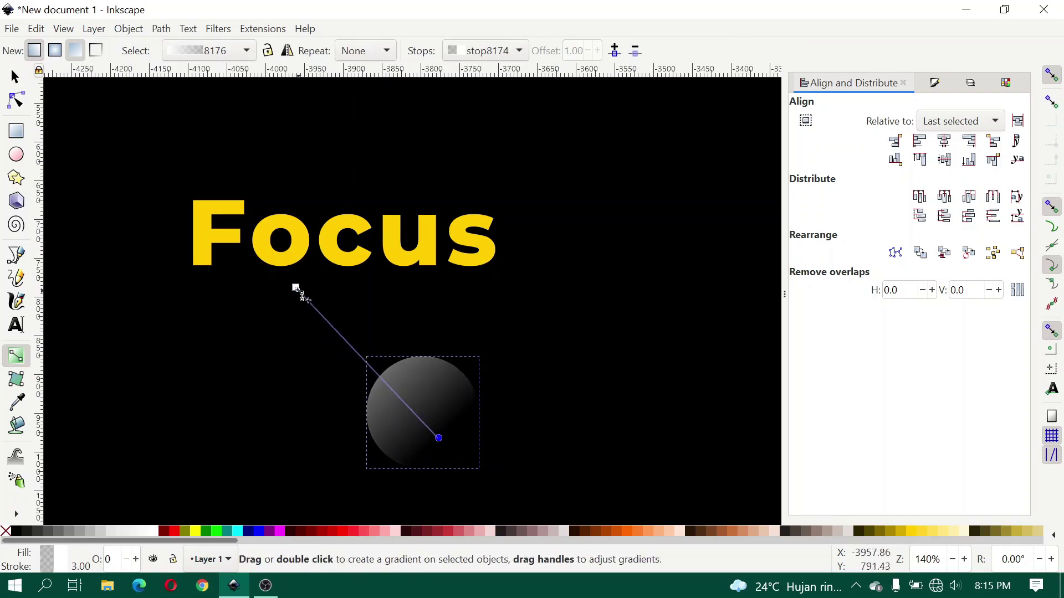
pyautogui.moveTo(295, 287); pyautogui.dragTo(296, 303)
# - Give the circle a white outline and turn it into a linear gradient
pyautogui.click(15, 77)
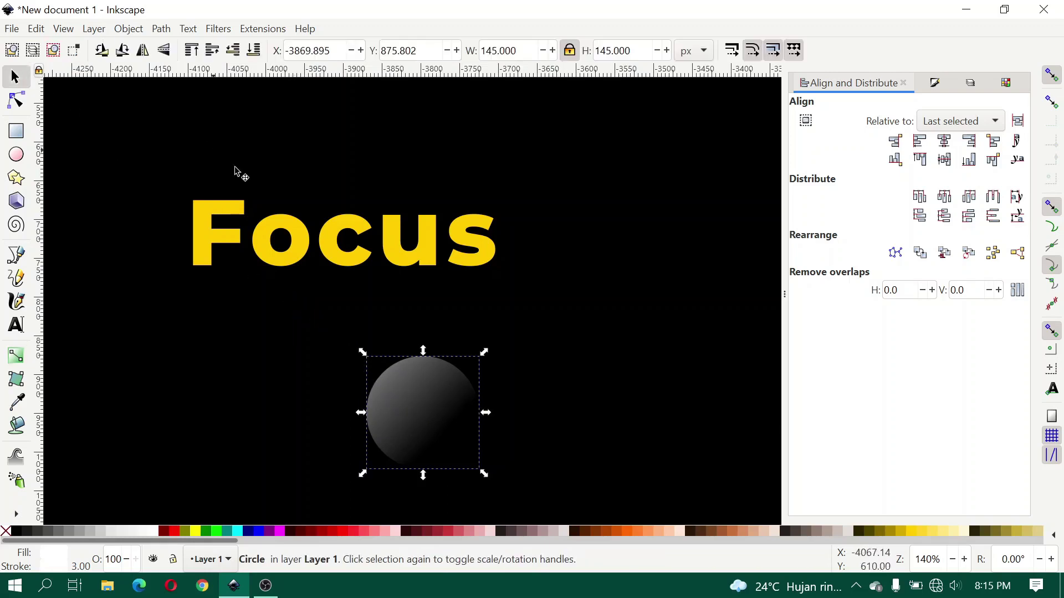
pyautogui.hotkey('ctrl', 'Down')
pyautogui.hotkey('ctrl', 'Right')
pyautogui.hotkey('ctrl', 'shift', 'f')
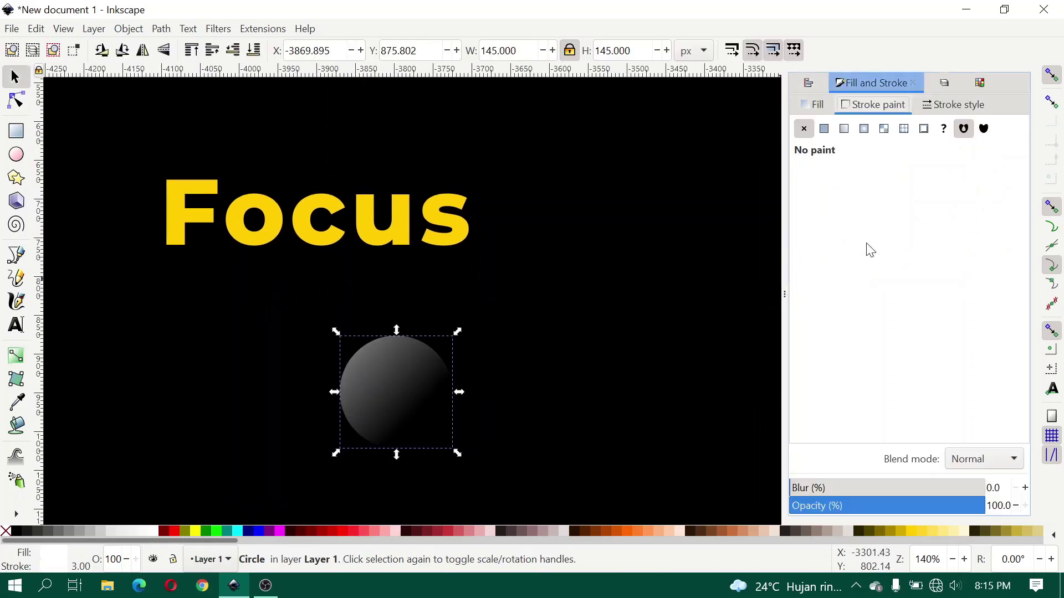
pyautogui.click(825, 131)
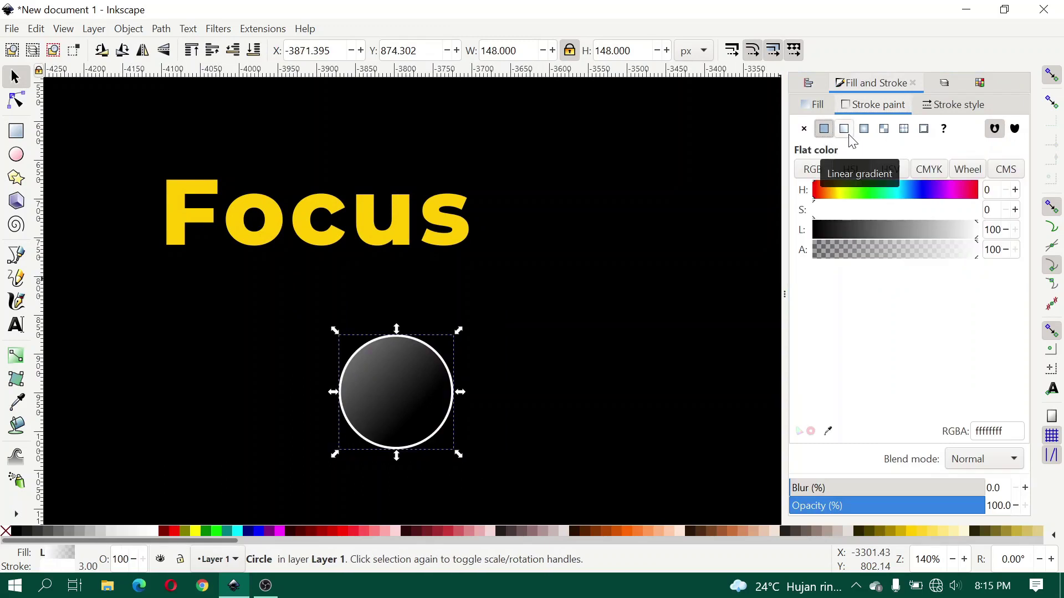
pyautogui.click(846, 132)
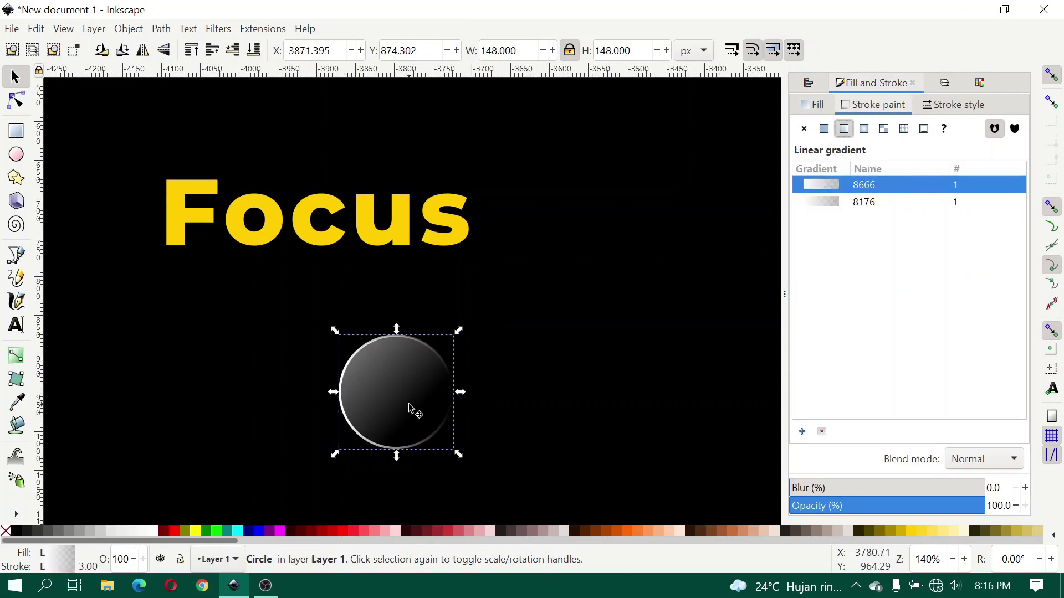
pyautogui.press('g')
# - Reposition the outline gradient's start below and end above the circle
pyautogui.moveTo(339, 391)
pyautogui.mouseDown()
pyautogui.moveTo(358, 478)
pyautogui.moveTo(347, 475)
pyautogui.mouseUp()
pyautogui.moveTo(454, 391); pyautogui.dragTo(421, 327)
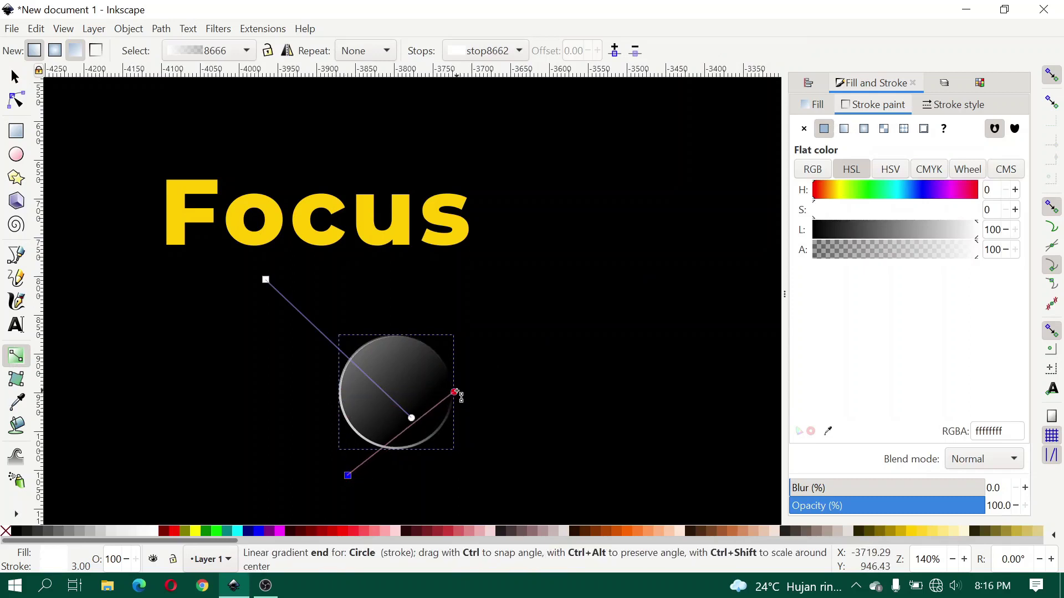
pyautogui.click(347, 476)
pyautogui.moveTo(348, 475); pyautogui.dragTo(359, 487)
pyautogui.click(419, 322)
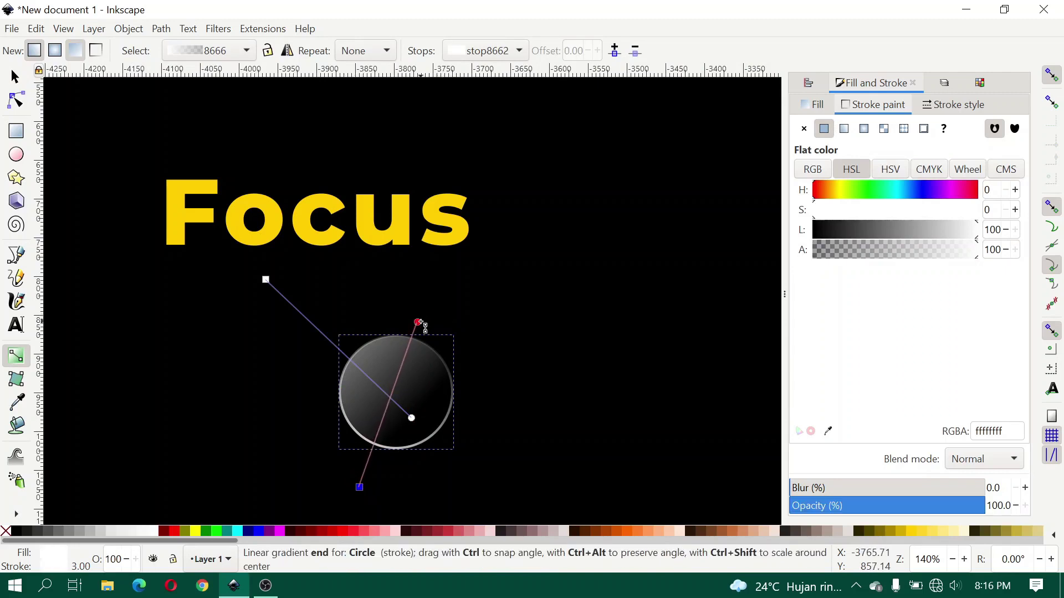
pyautogui.moveTo(420, 324); pyautogui.dragTo(418, 315)
pyautogui.moveTo(359, 487); pyautogui.dragTo(366, 484)
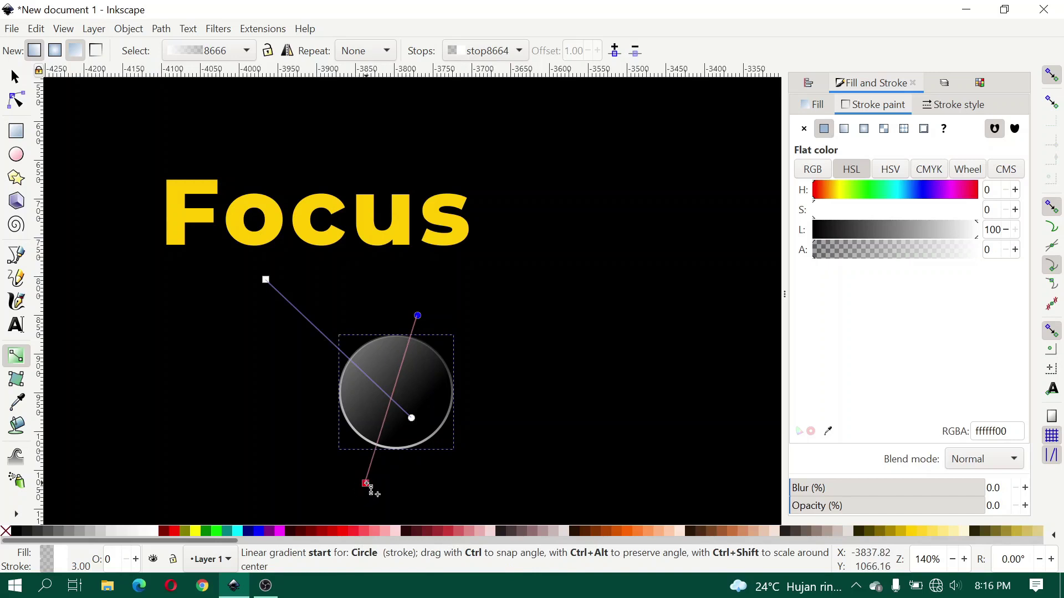
# - Move the gradient circle up over the Focus text
pyautogui.click(15, 76)
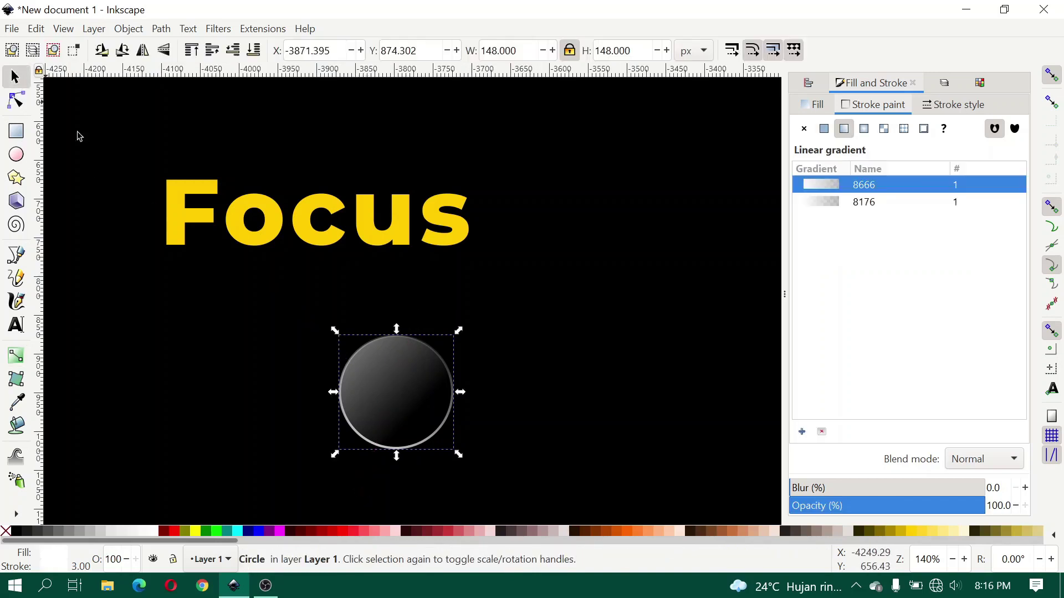
pyautogui.moveTo(418, 396); pyautogui.dragTo(322, 232)
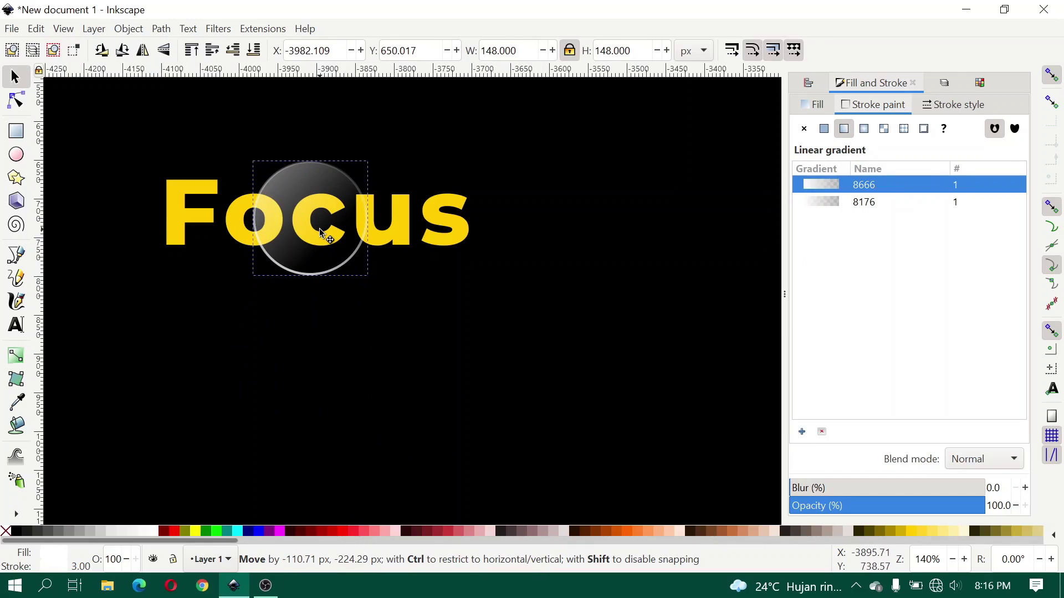
pyautogui.moveTo(321, 233); pyautogui.dragTo(322, 233)
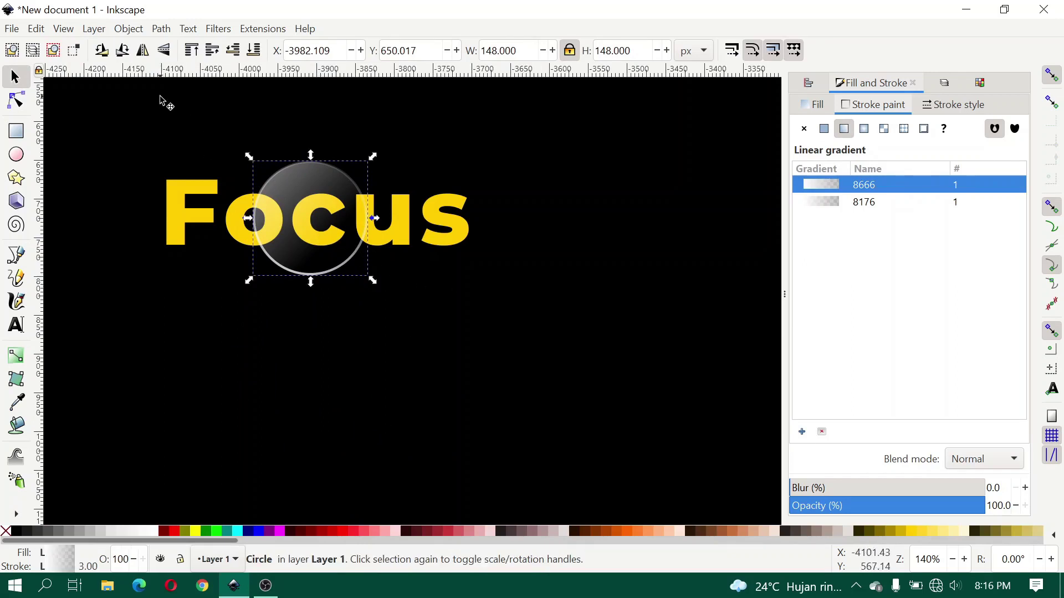
# - Open the Objects panel via Object > Objects…
pyautogui.click(139, 32)
pyautogui.click(142, 47)
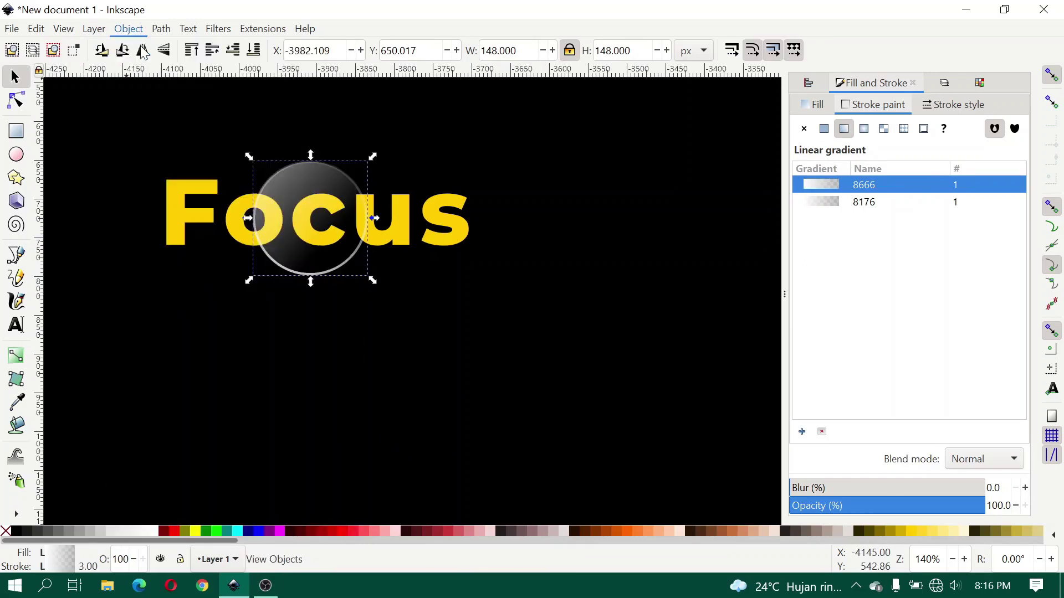
pyautogui.scroll(-2, 330, 218)
# - Rename the background rectangle to BG-Black and the text to TEXT-Focus
pyautogui.click(662, 335)
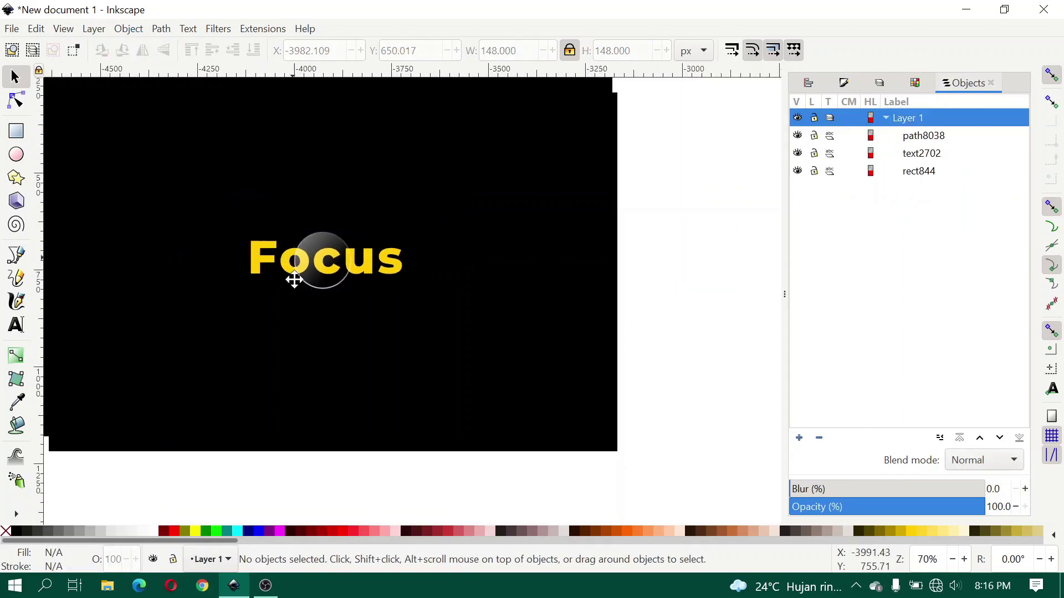
pyautogui.click(499, 227)
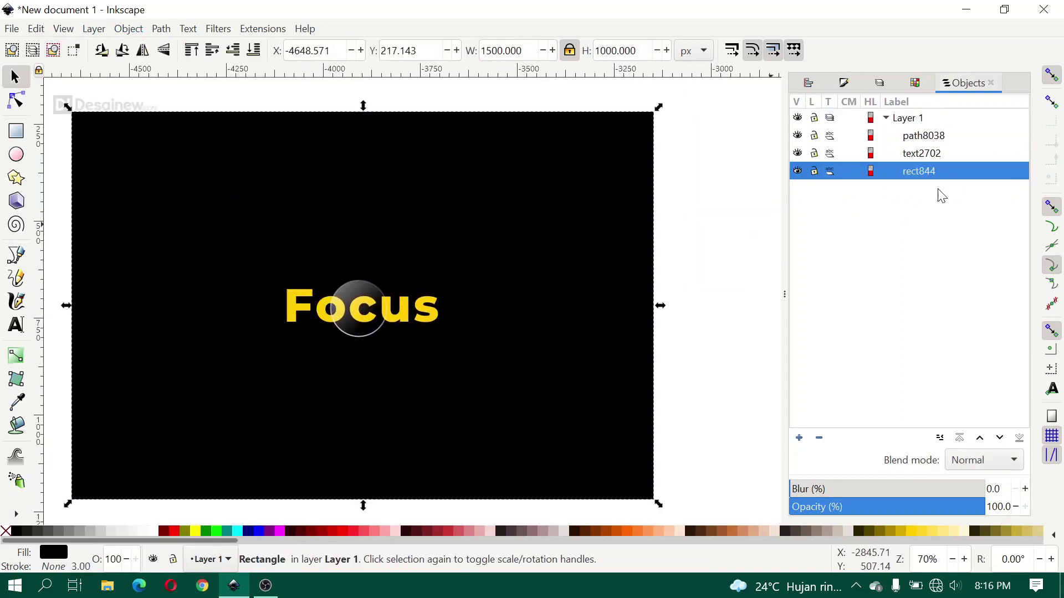
pyautogui.doubleClick(912, 172)
pyautogui.write('BG-Black')
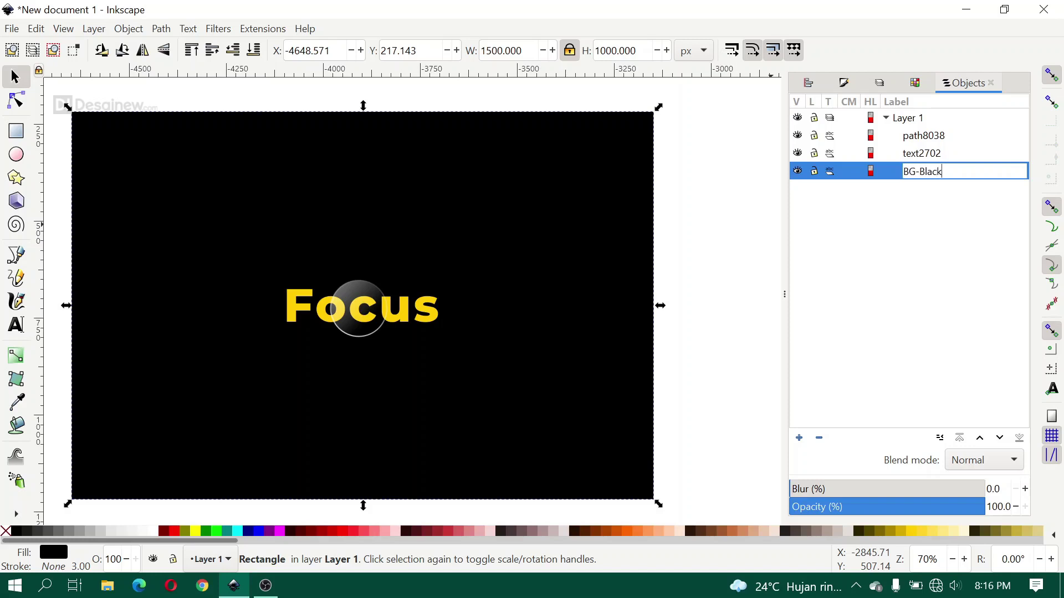
pyautogui.press('Return')
pyautogui.click(919, 154)
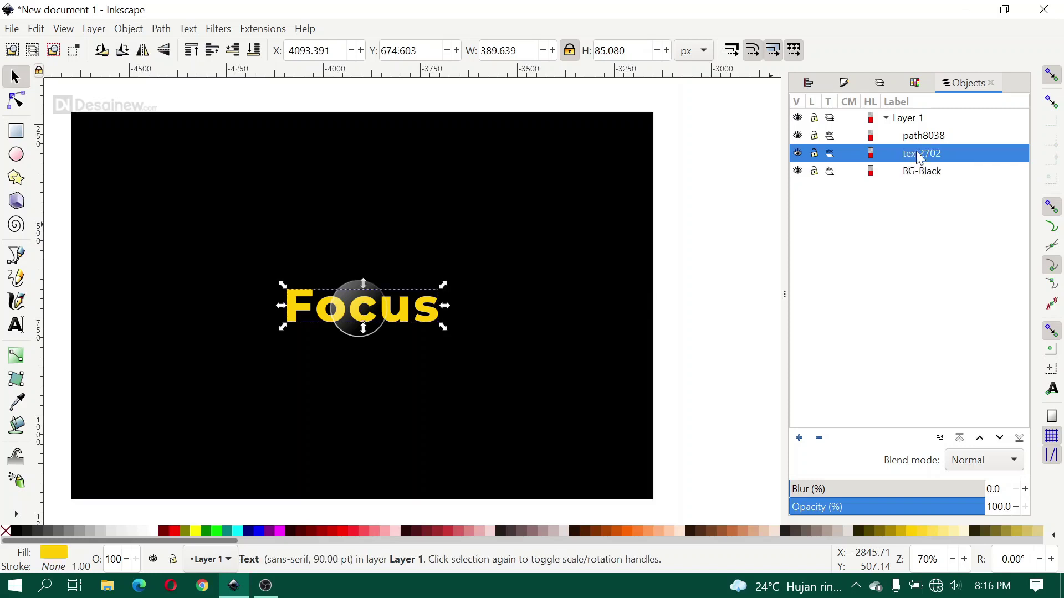
pyautogui.click(923, 155)
pyautogui.write('TEXT-Focus')
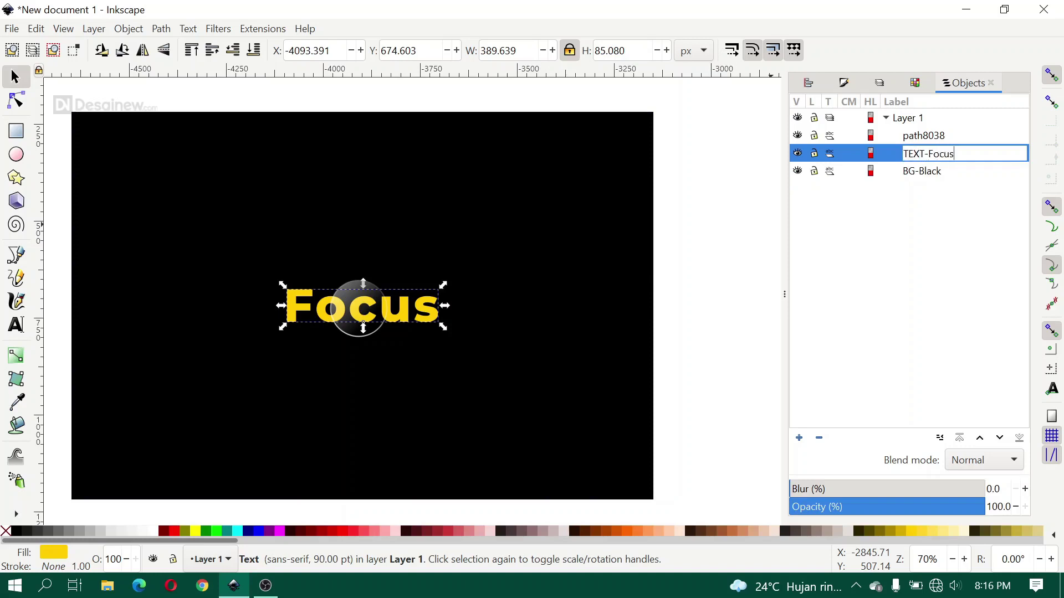
pyautogui.press('Return')
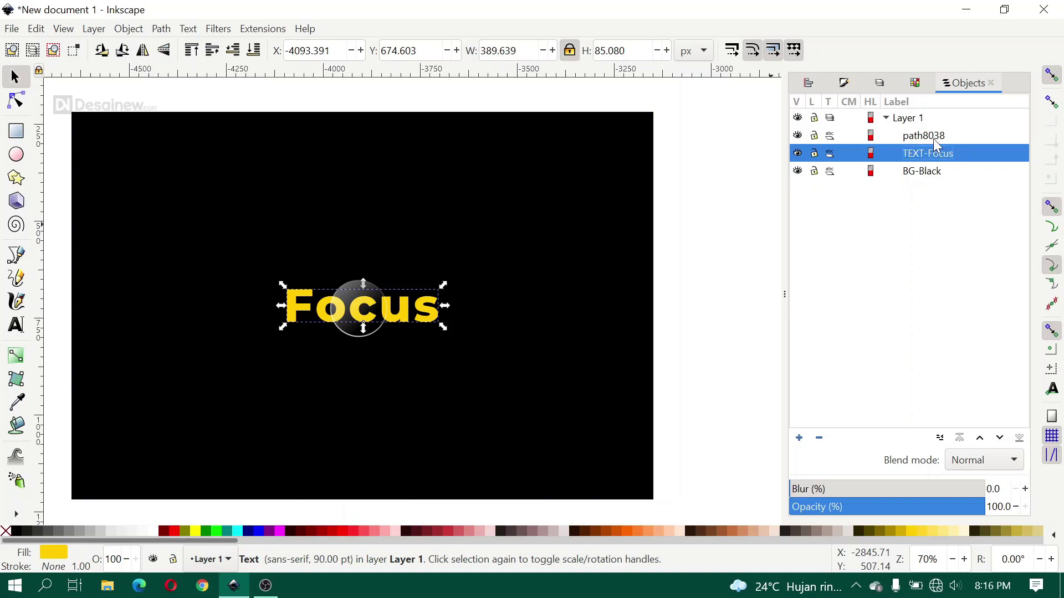
# - Rename the circle to Lup-Magnifier and review the renamed objects
pyautogui.click(936, 136)
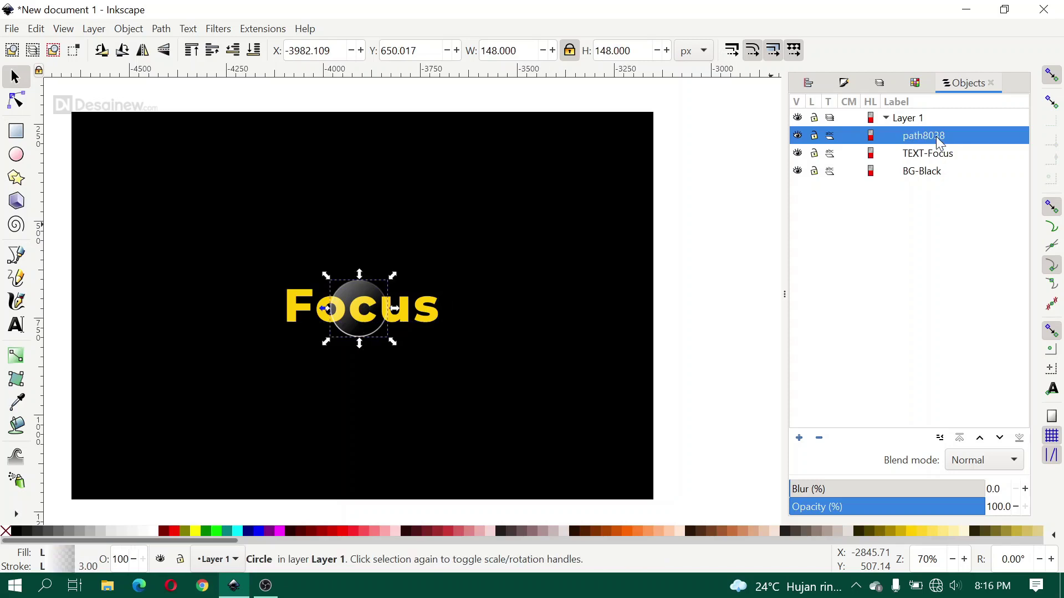
pyautogui.doubleClick(935, 136)
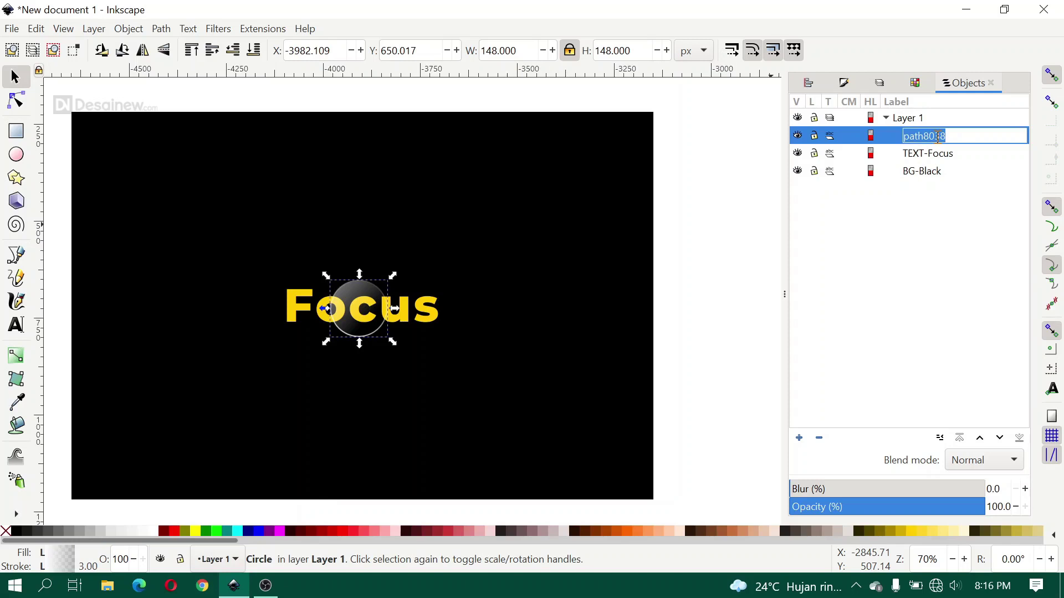
pyautogui.write('Lup-Magnifier')
pyautogui.press('Return')
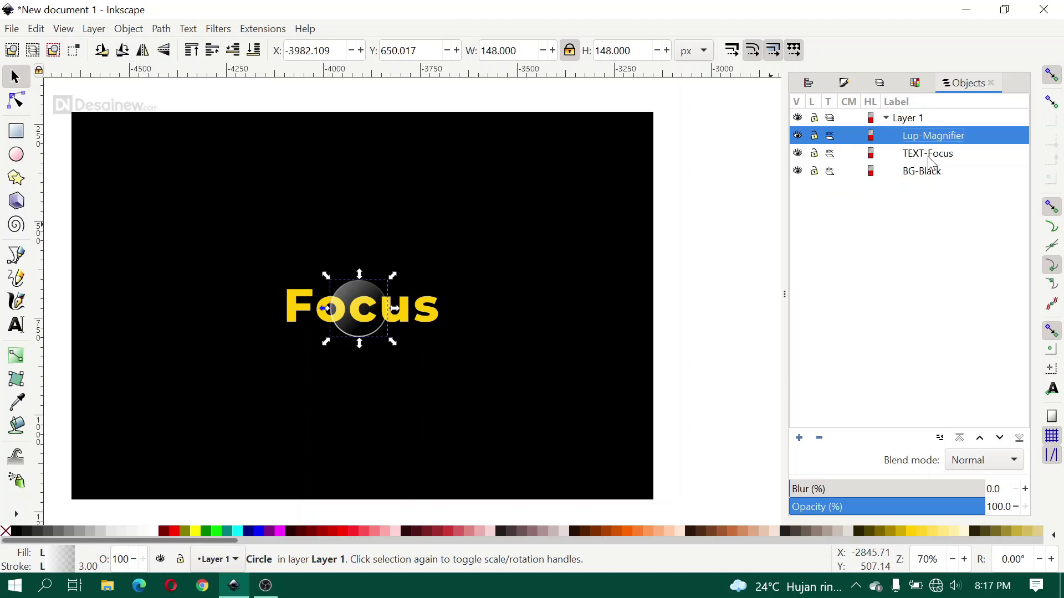
pyautogui.click(931, 155)
# - Set the Lup-Magnifier circle as a clip via Clip > Set
pyautogui.click(939, 154)
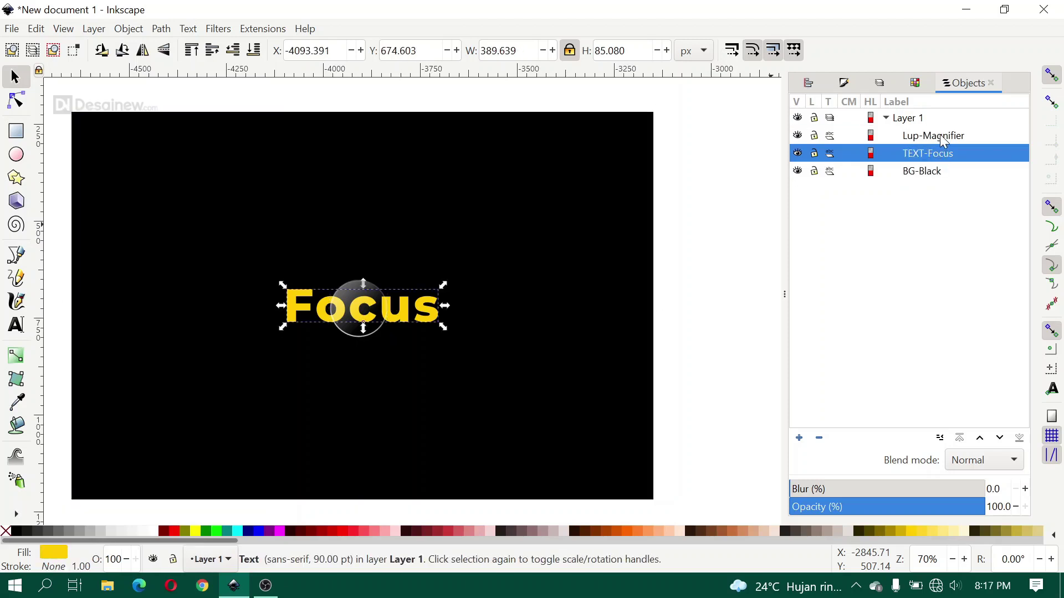
pyautogui.rightClick(942, 139)
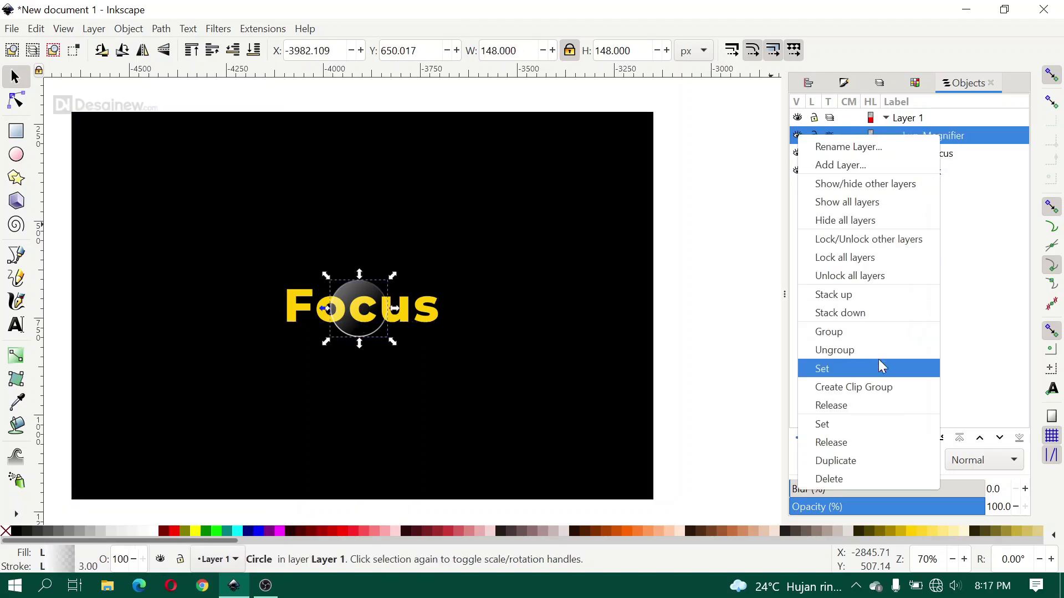
pyautogui.click(873, 388)
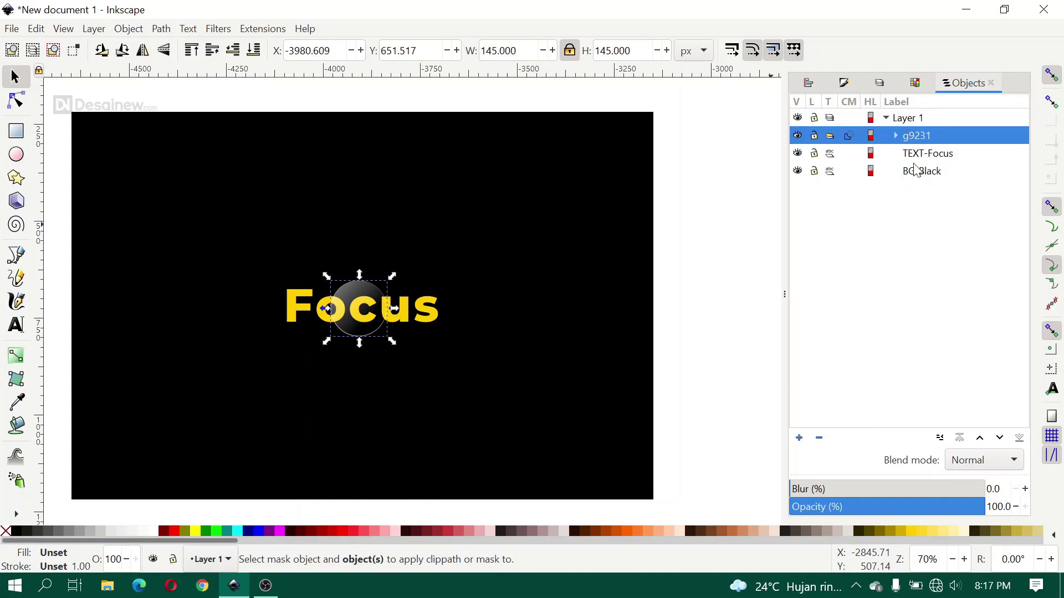
# - Expand clip group g9231 and move TEXT-Focus inside it
pyautogui.click(896, 135)
pyautogui.click(905, 153)
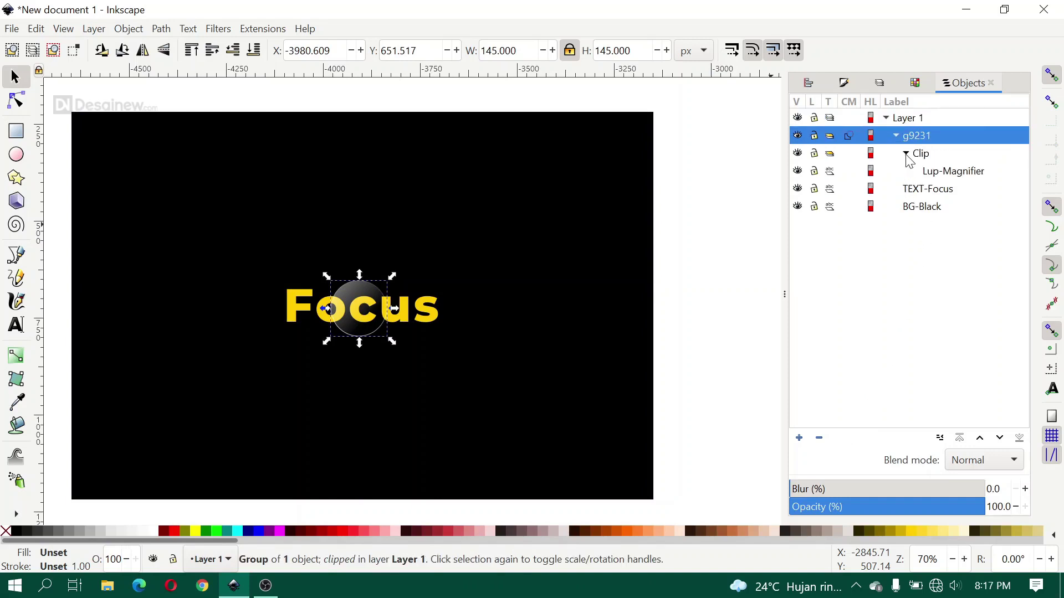
pyautogui.click(942, 191)
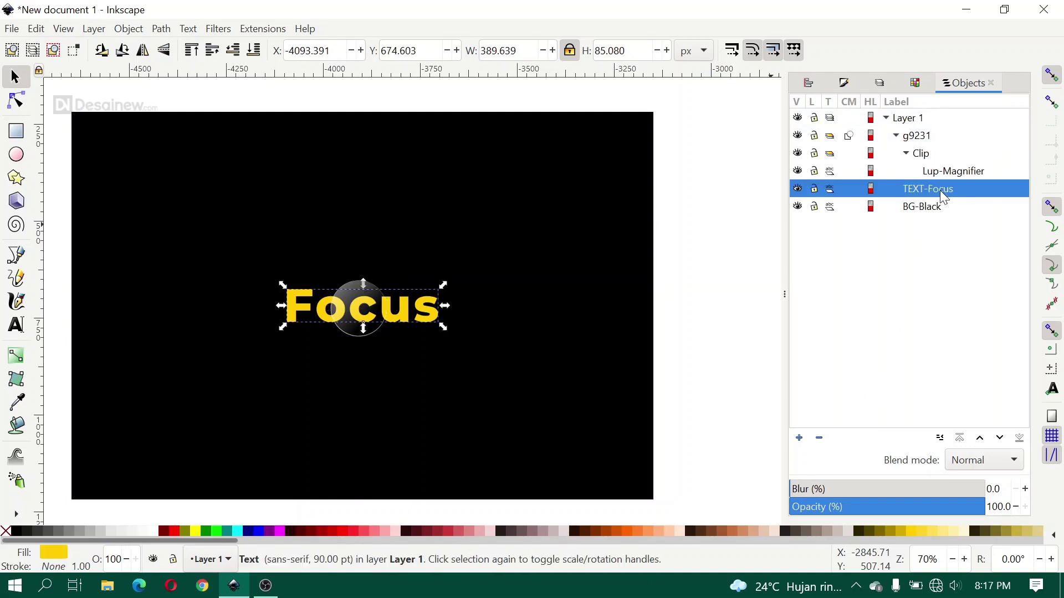
pyautogui.moveTo(924, 195); pyautogui.dragTo(935, 150)
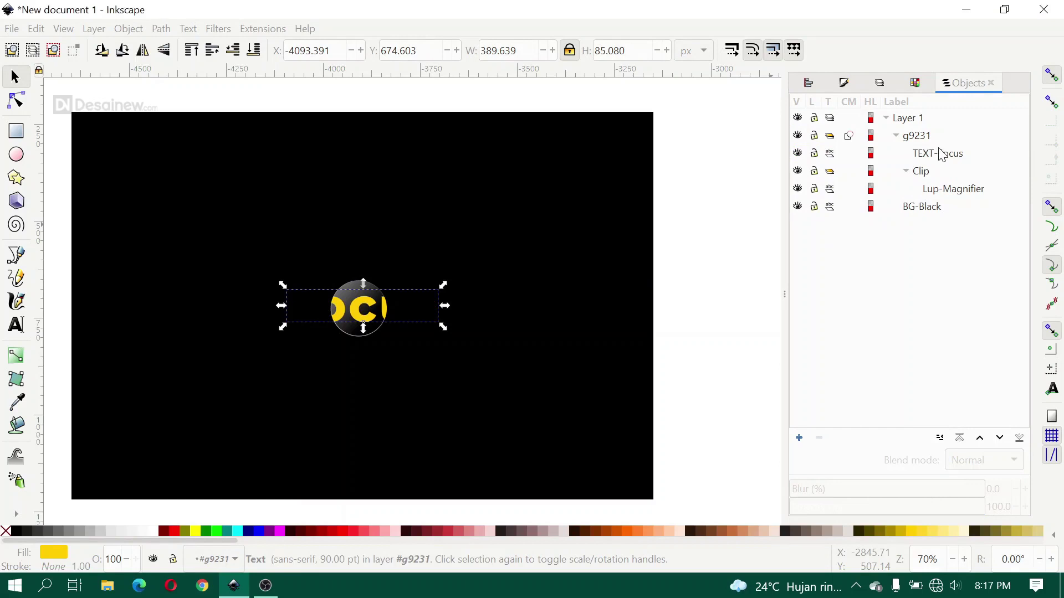
pyautogui.click(943, 156)
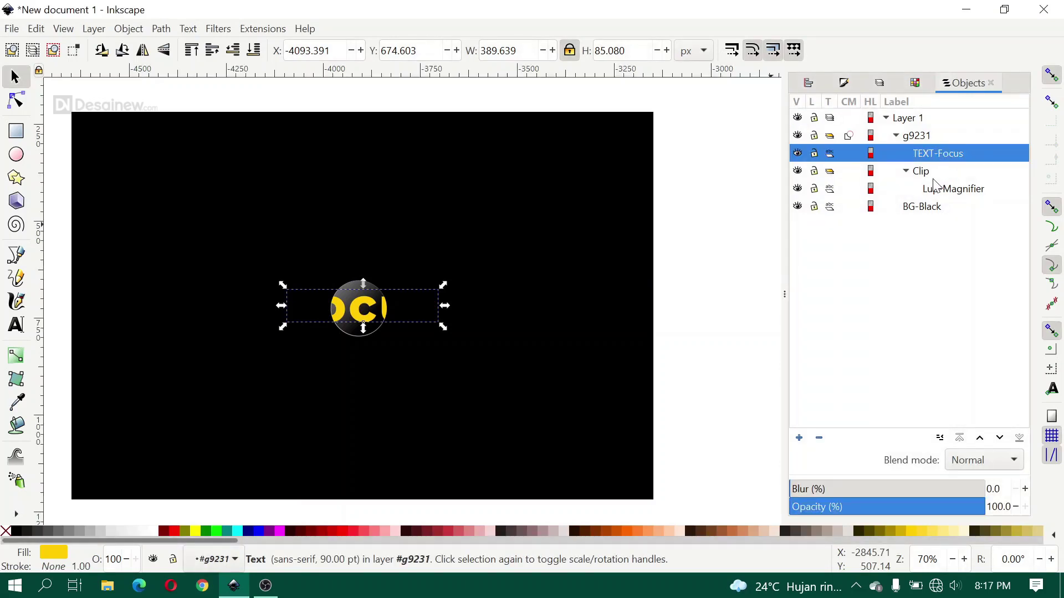
pyautogui.click(935, 173)
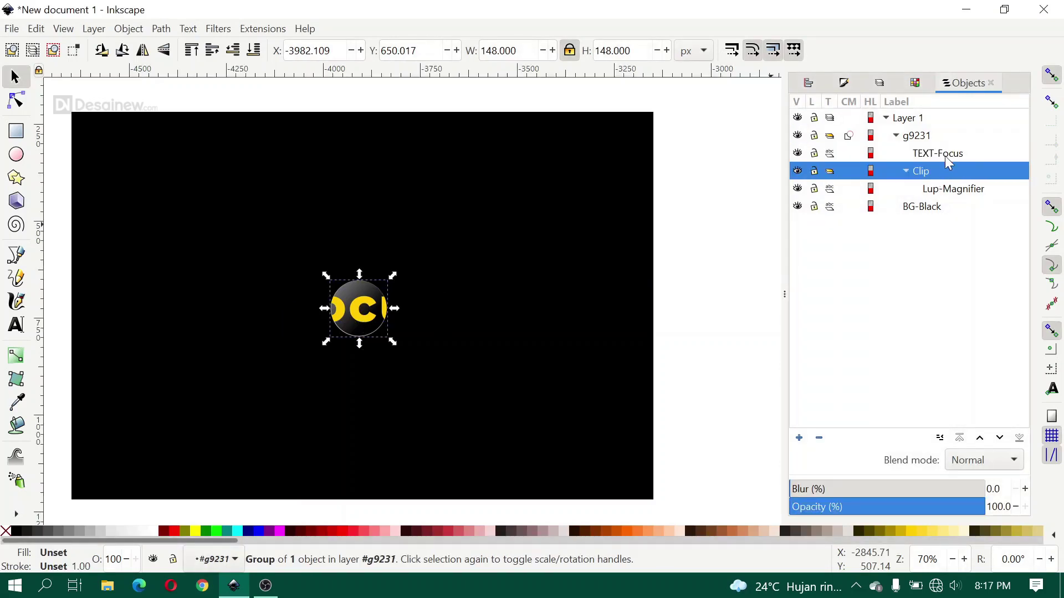
# - Clone TEXT-Focus, name the clone TEXT-Focus-Blur, and move it above the clip group
pyautogui.click(36, 29)
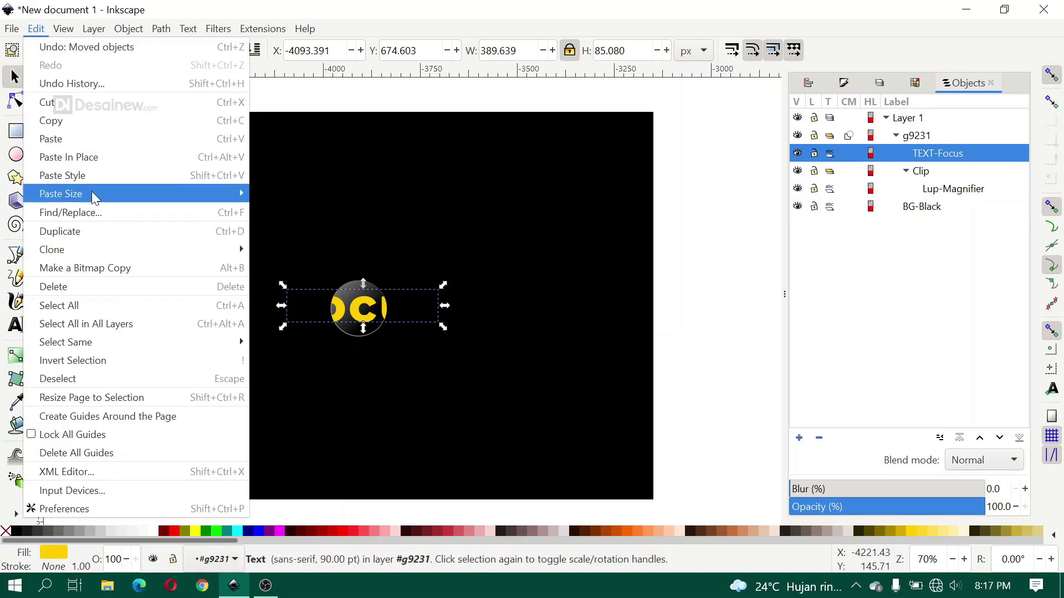
pyautogui.moveTo(52, 249)
pyautogui.click(317, 249)
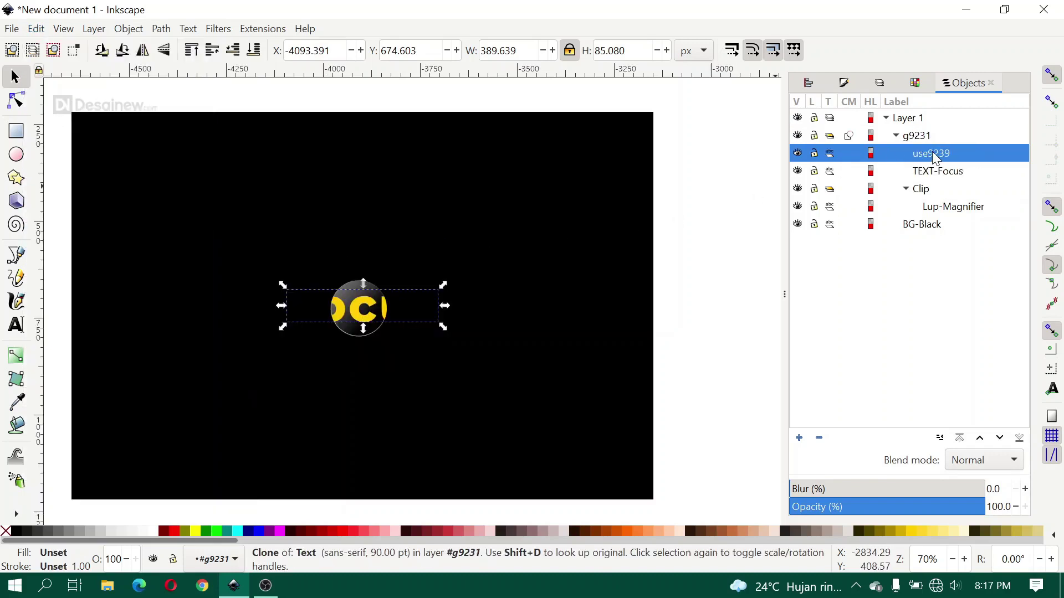
pyautogui.doubleClick(949, 155)
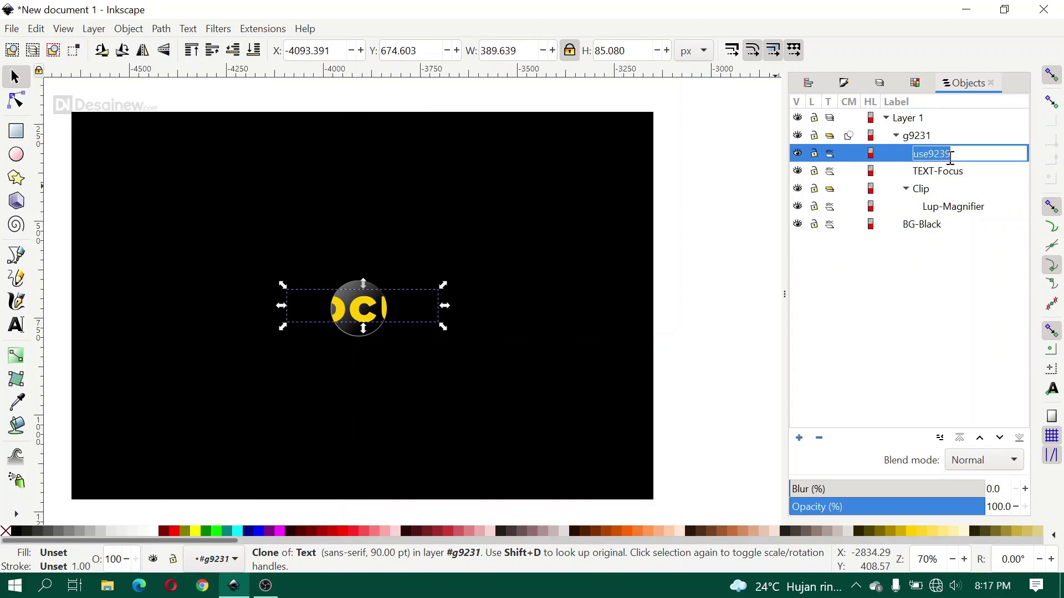
pyautogui.write('TTES')
pyautogui.press('BackSpace')
pyautogui.press('BackSpace')
pyautogui.press('BackSpace')
pyautogui.write('EXT-')
pyautogui.write('Focus')
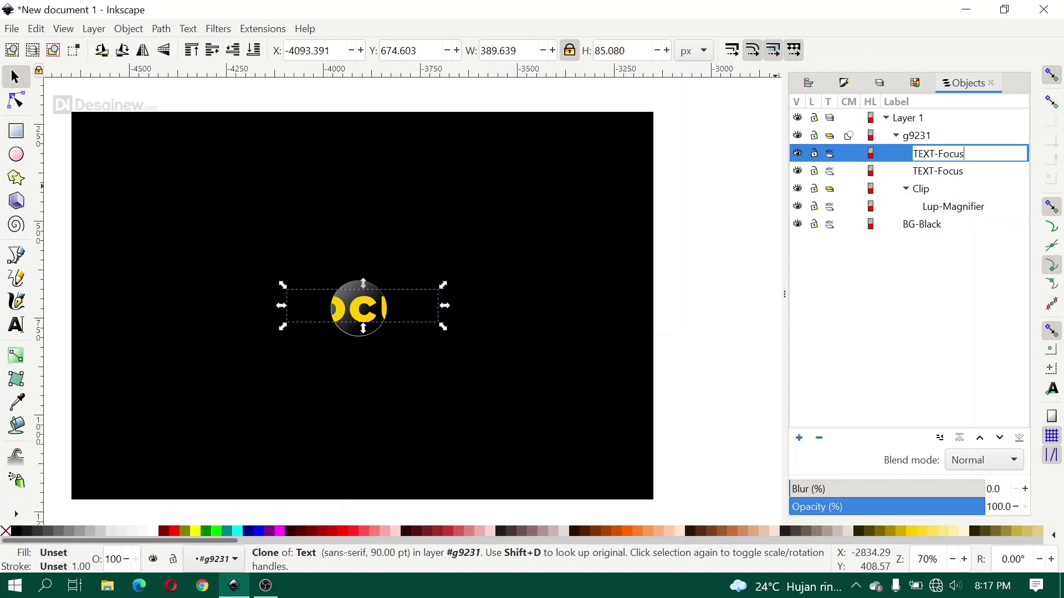
pyautogui.write('-Blur')
pyautogui.press('Return')
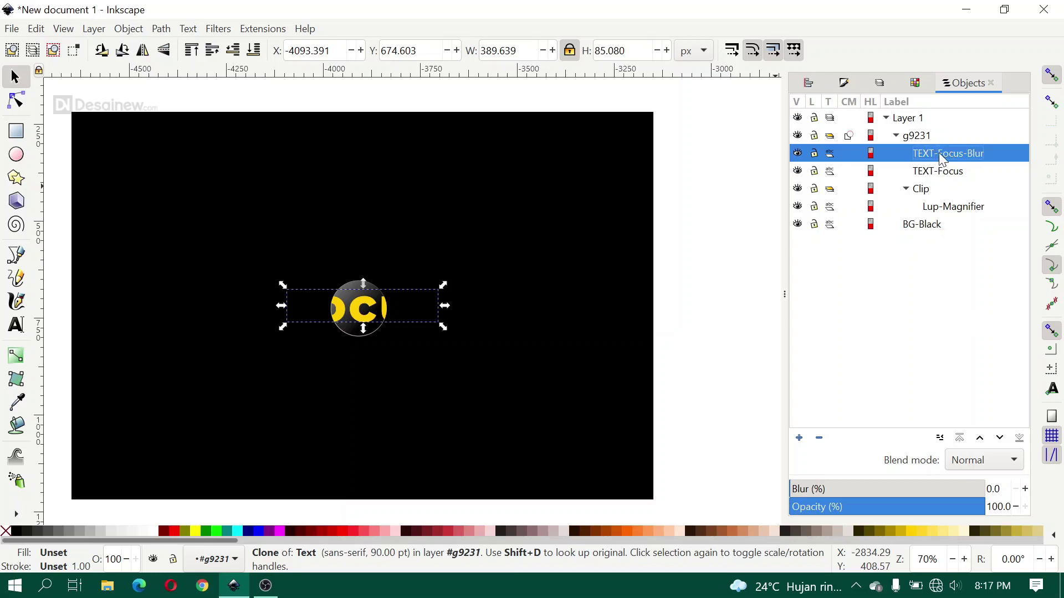
pyautogui.moveTo(935, 159); pyautogui.dragTo(942, 133)
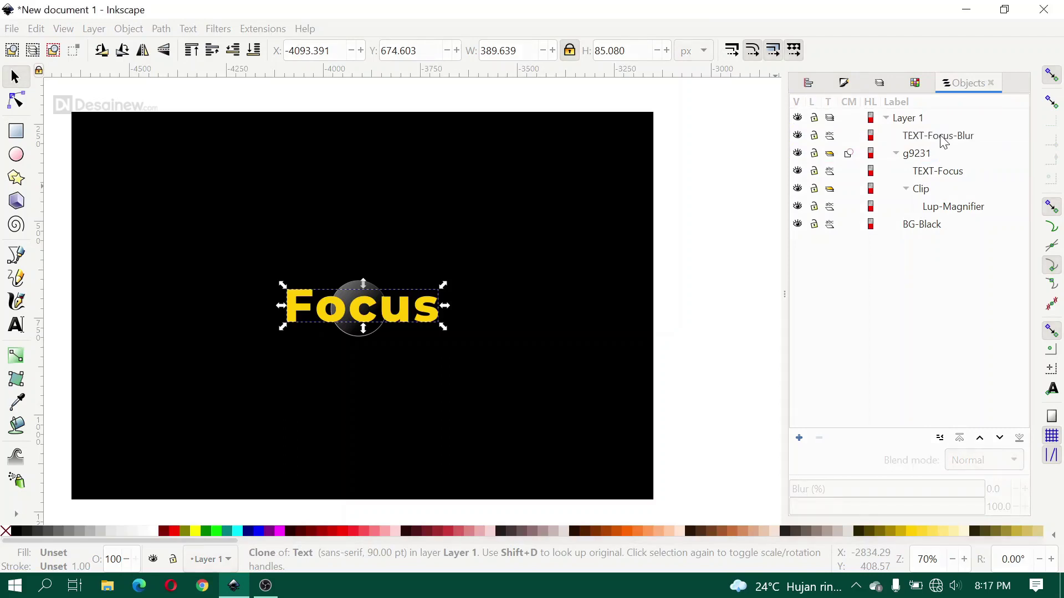
# - Set the TEXT-Focus-Blur clone's blur to 6.8%
pyautogui.click(946, 141)
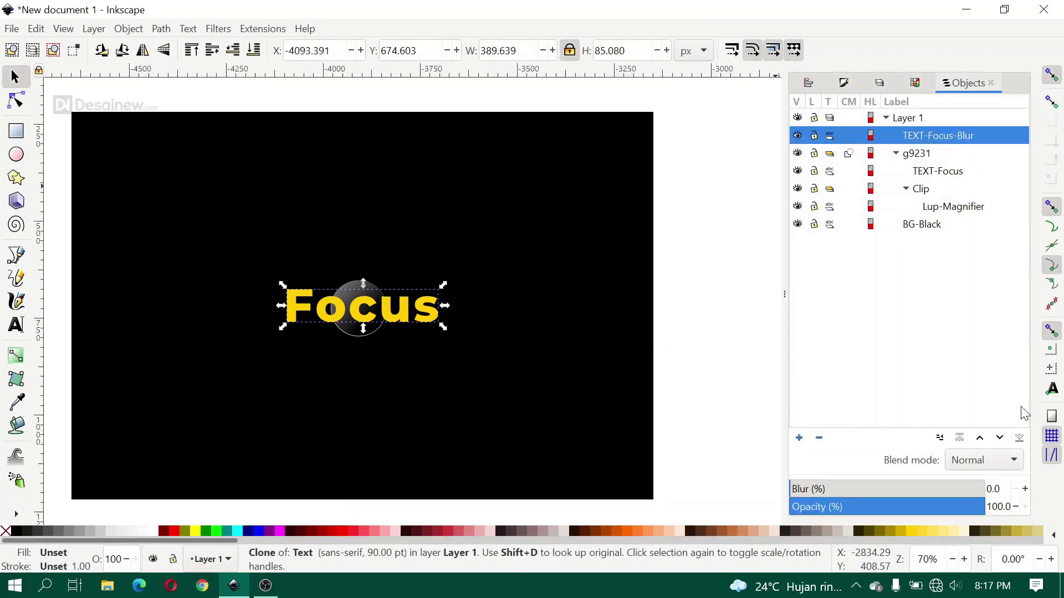
pyautogui.doubleClick(994, 490)
pyautogui.write('6.')
pyautogui.write('8')
pyautogui.press('Return')
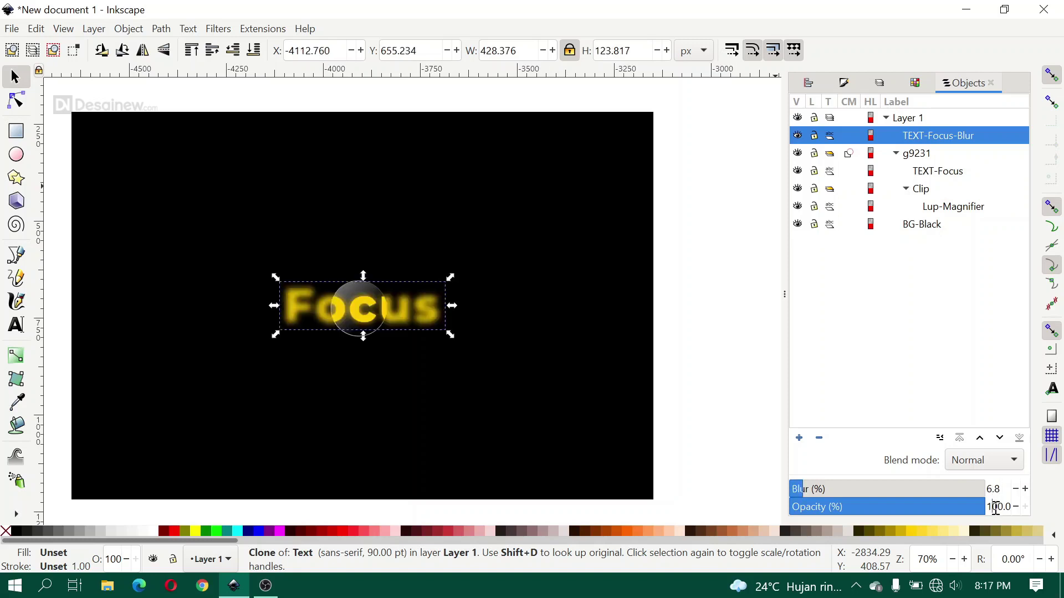
# - Give the clone 85% opacity and deselect everything
pyautogui.doubleClick(996, 508)
pyautogui.write('85')
pyautogui.press('Return')
pyautogui.click(750, 356)
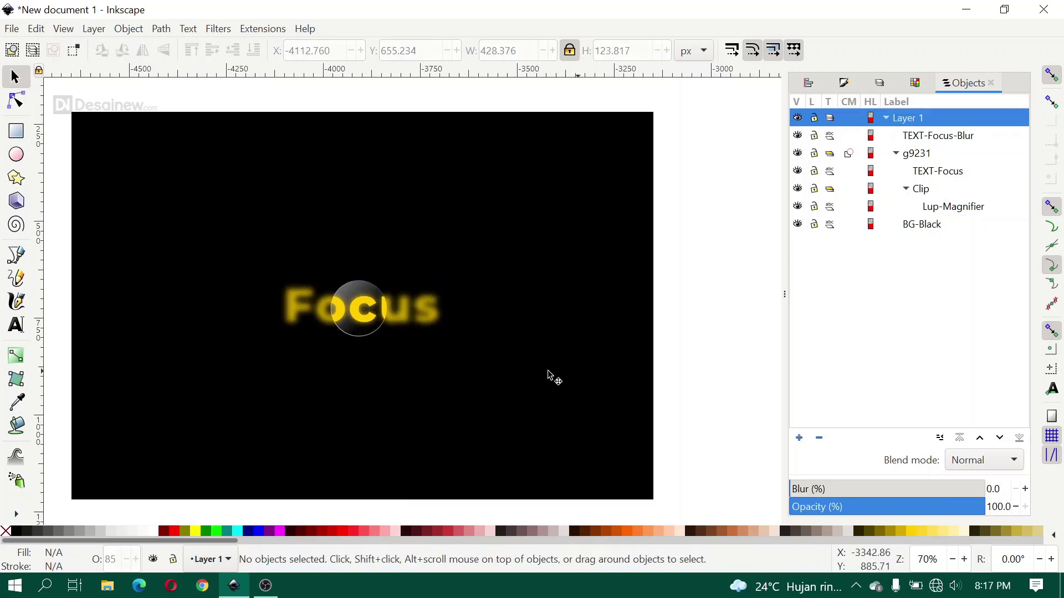
# - Zoom in on the artwork and select the sharp TEXT-Focus object
pyautogui.scroll(1, 403, 325)
pyautogui.scroll(1, 408, 325)
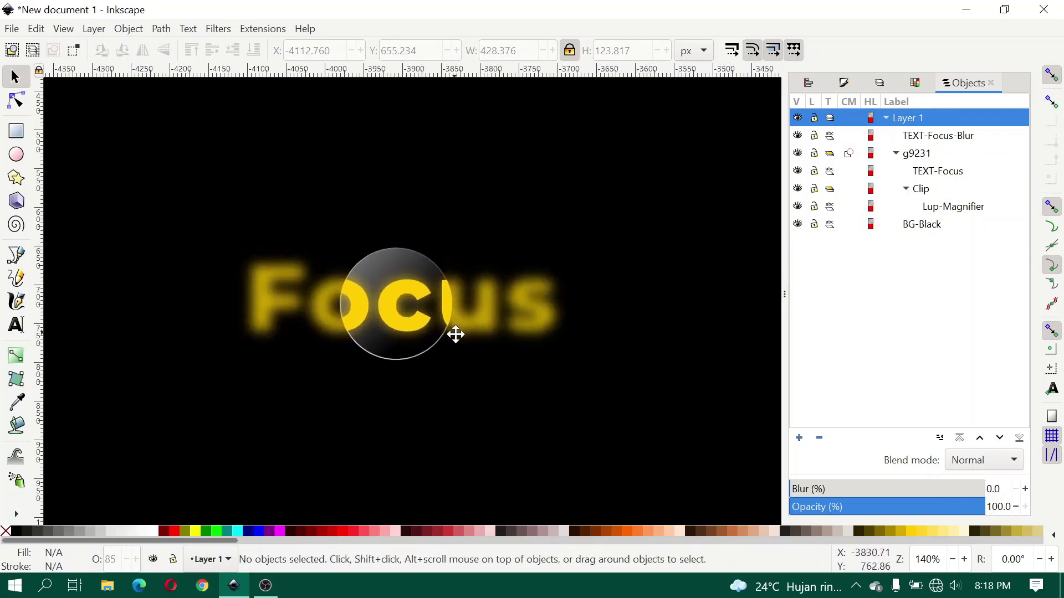
pyautogui.moveTo(455, 334); pyautogui.dragTo(462, 341)
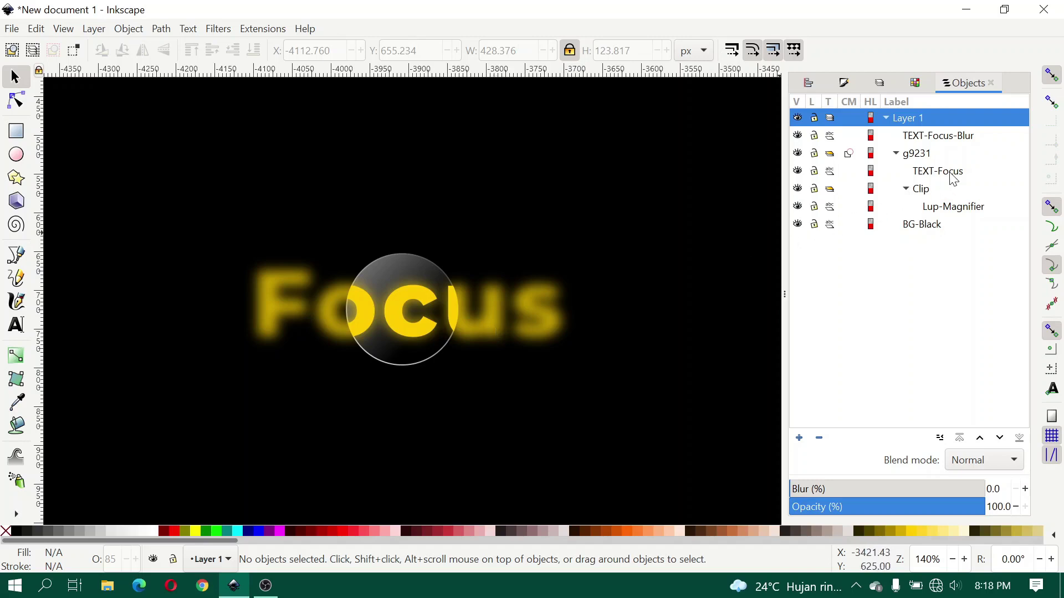
pyautogui.click(957, 211)
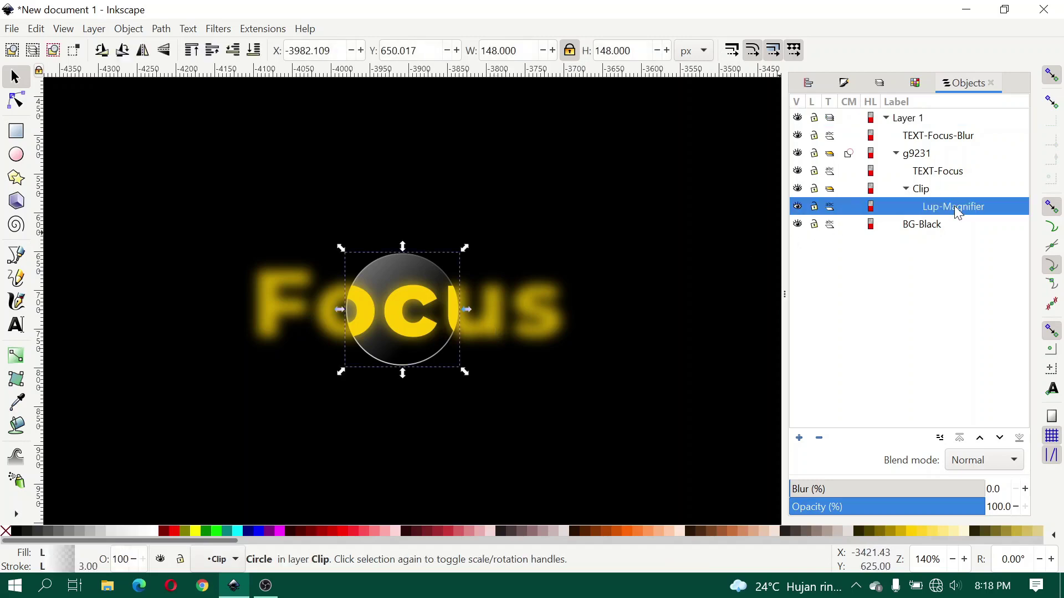
pyautogui.click(954, 171)
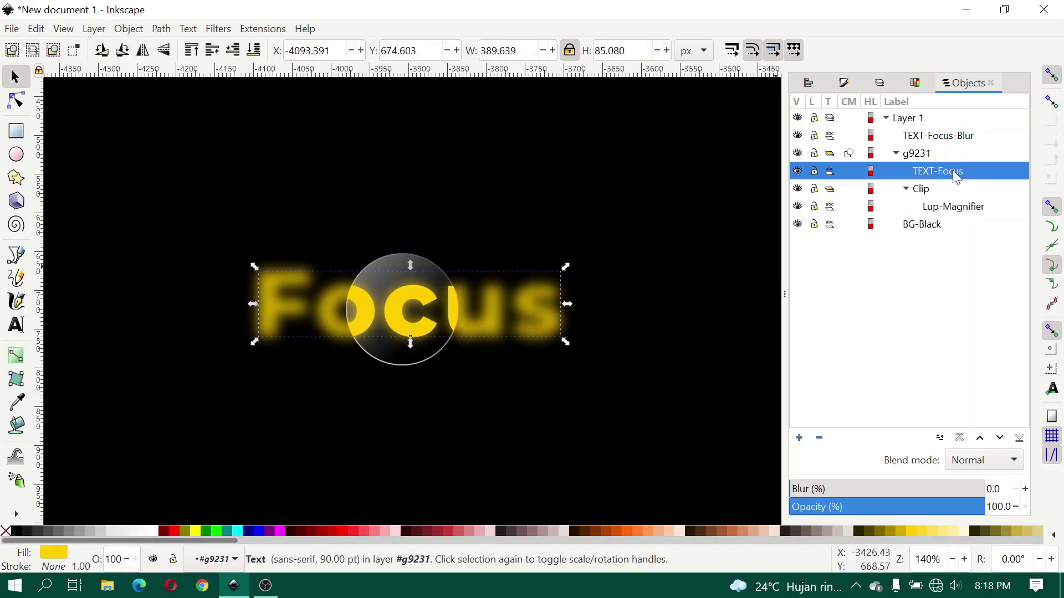
# - Try lime, aqua and blue fills on the Focus text, settling on magenta
pyautogui.click(221, 536)
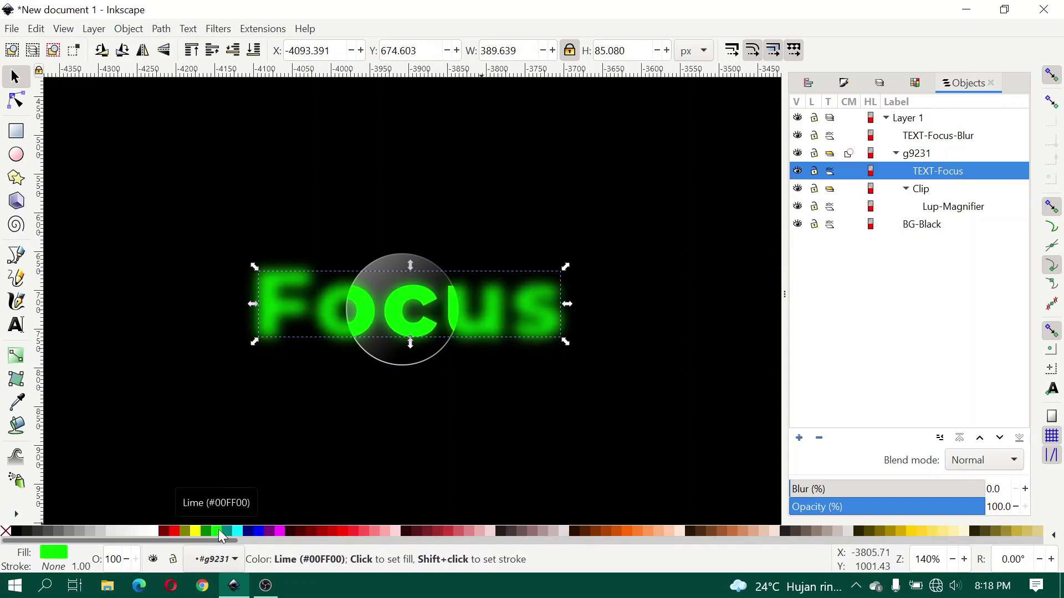
pyautogui.click(237, 534)
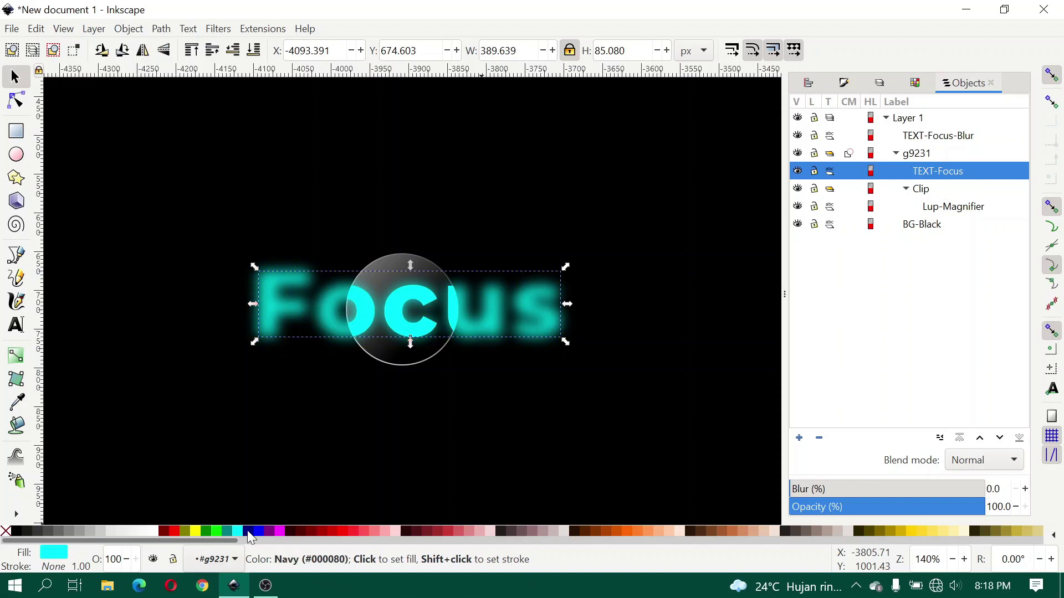
pyautogui.click(262, 535)
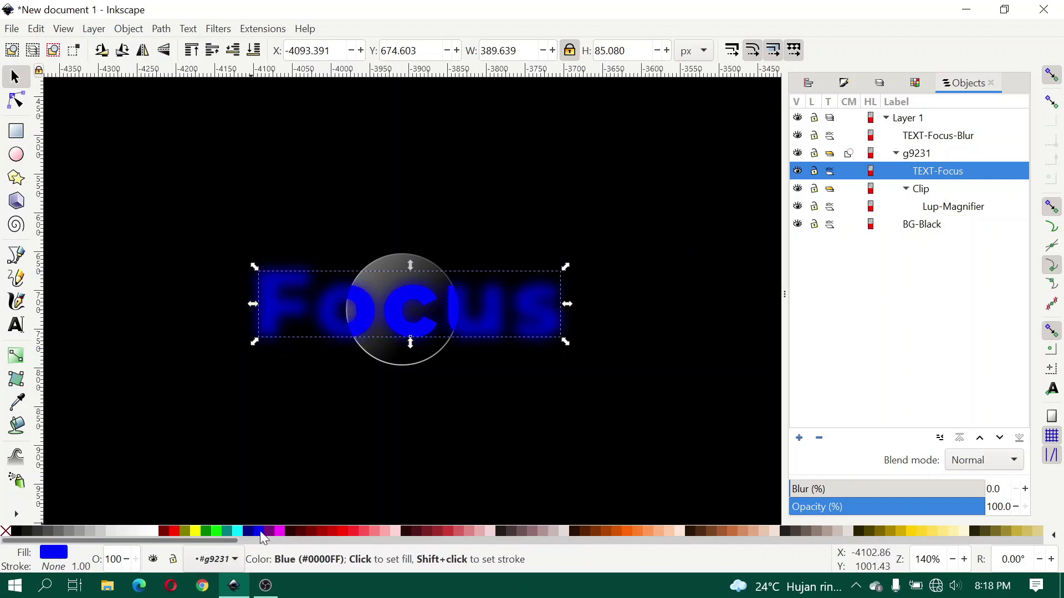
pyautogui.click(281, 534)
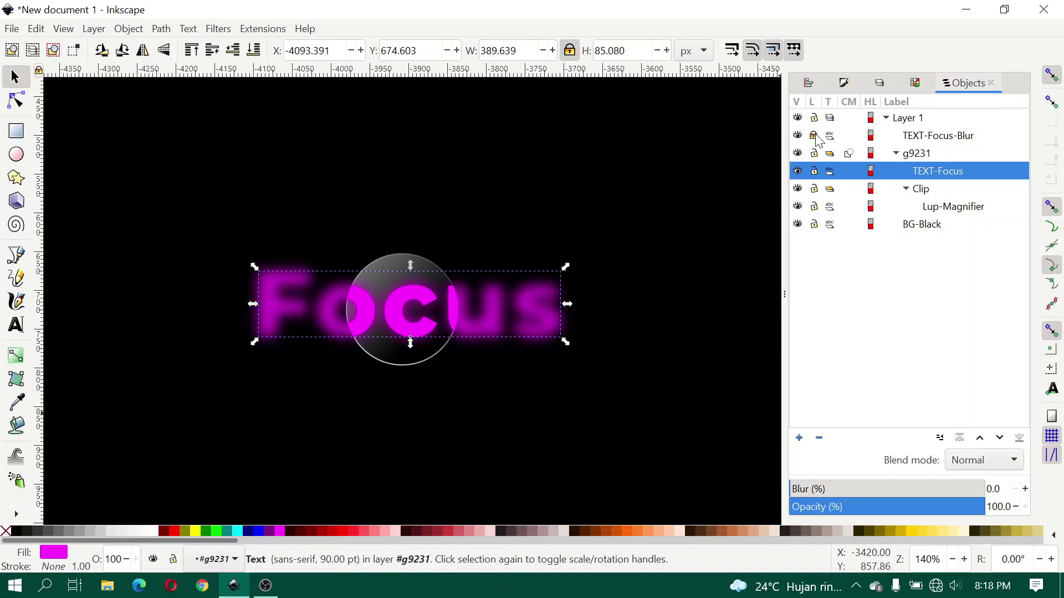
# - Lock the blurred copy and replace the word Focus with 'Inkscape'
pyautogui.click(944, 172)
pyautogui.press('t')
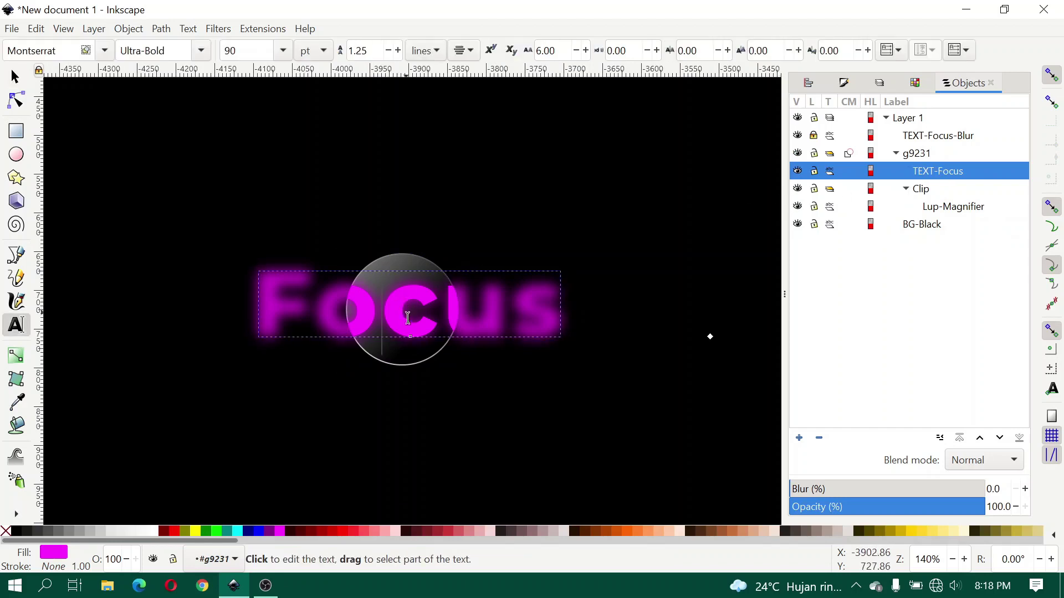
pyautogui.click(407, 318)
pyautogui.hotkey('ctrl', 'a')
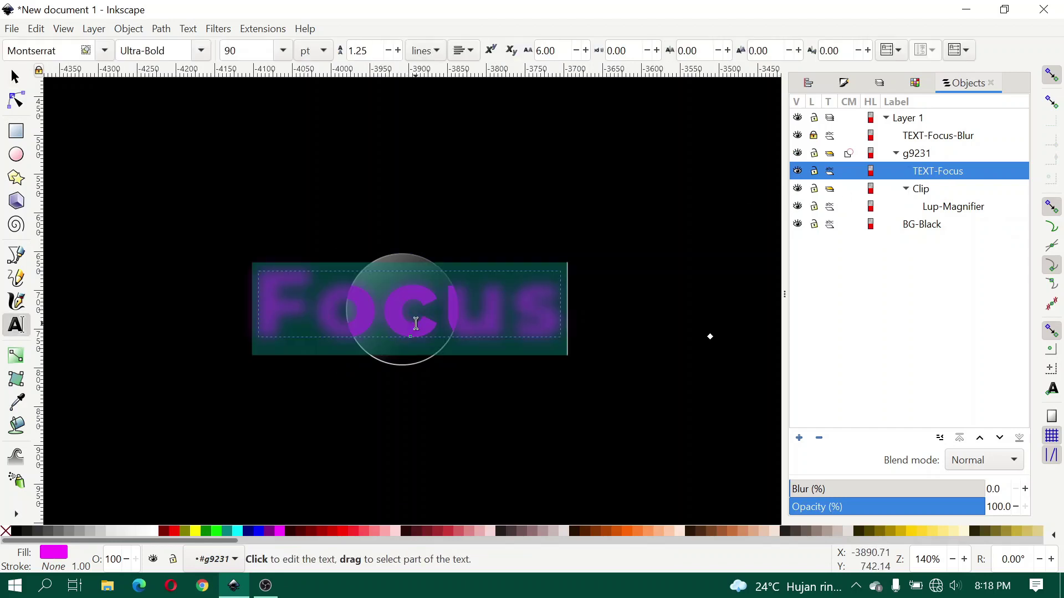
pyautogui.write('In')
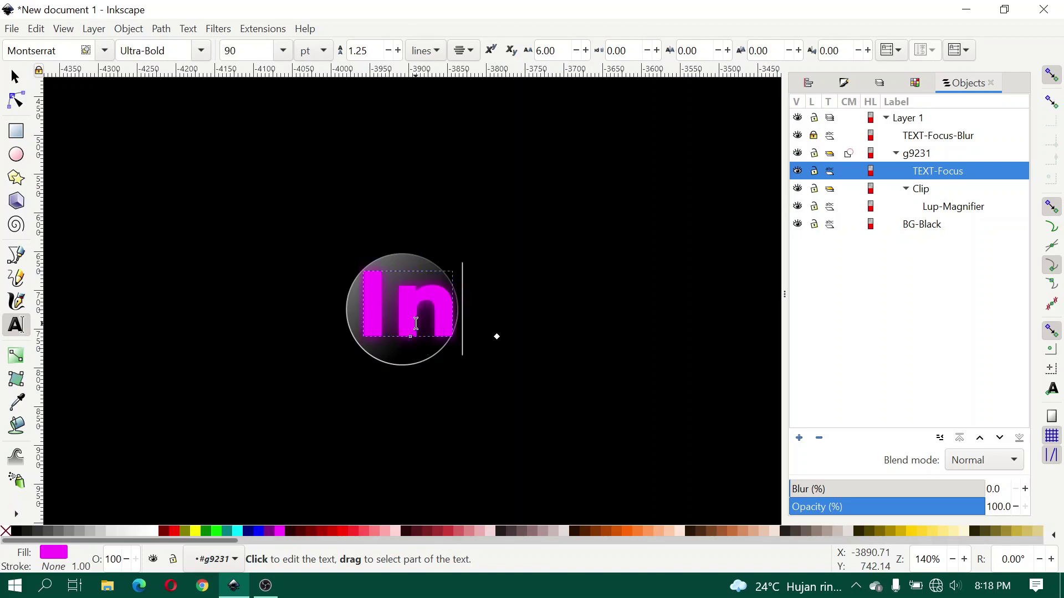
pyautogui.write('ks')
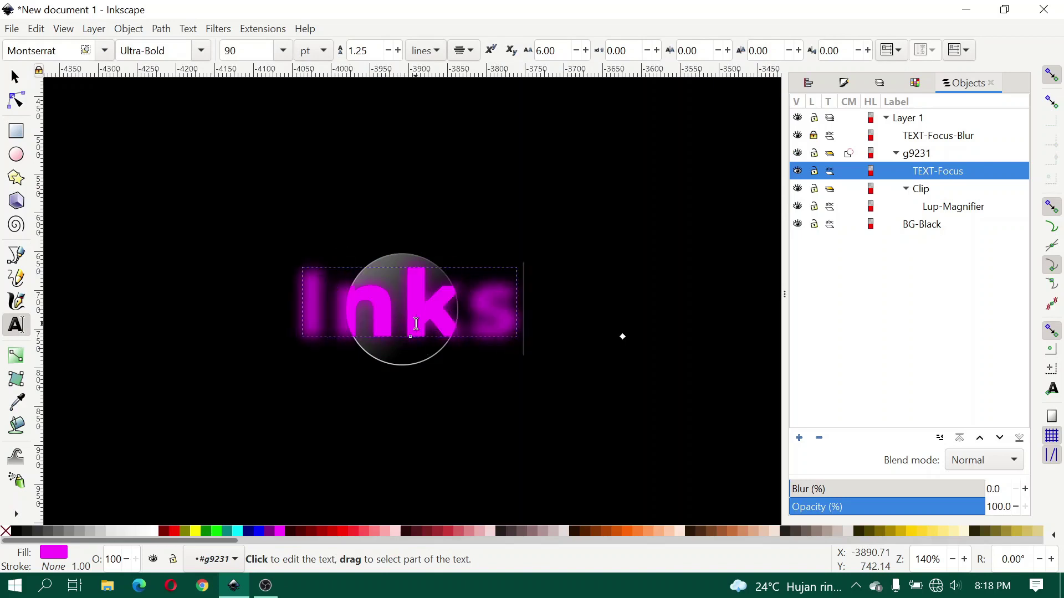
pyautogui.write('cape')
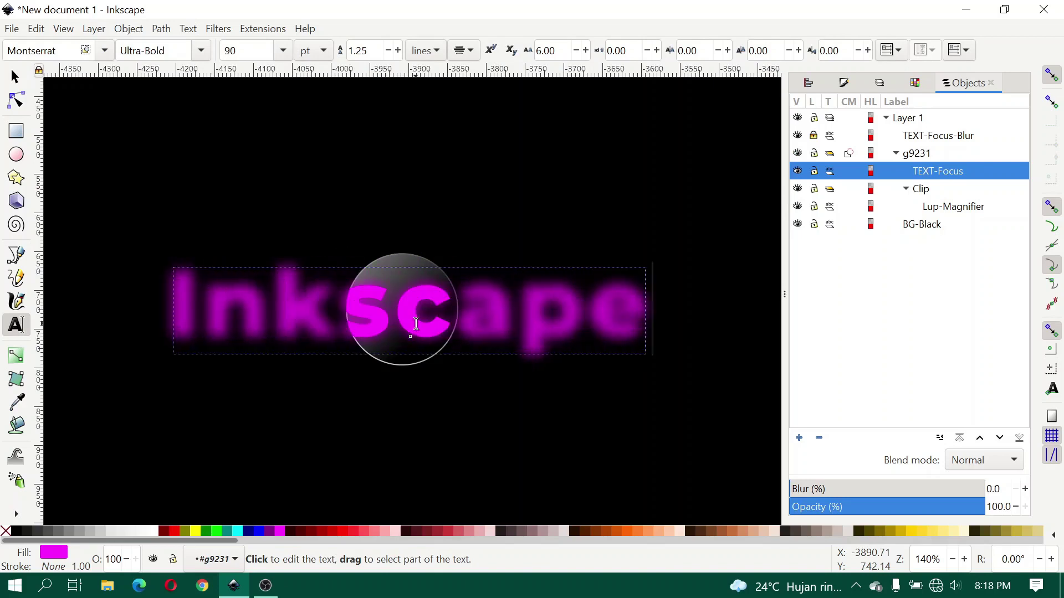
# - Recolour the text yellow after trying orange, and select the Lup-Magnifier circle
pyautogui.click(15, 77)
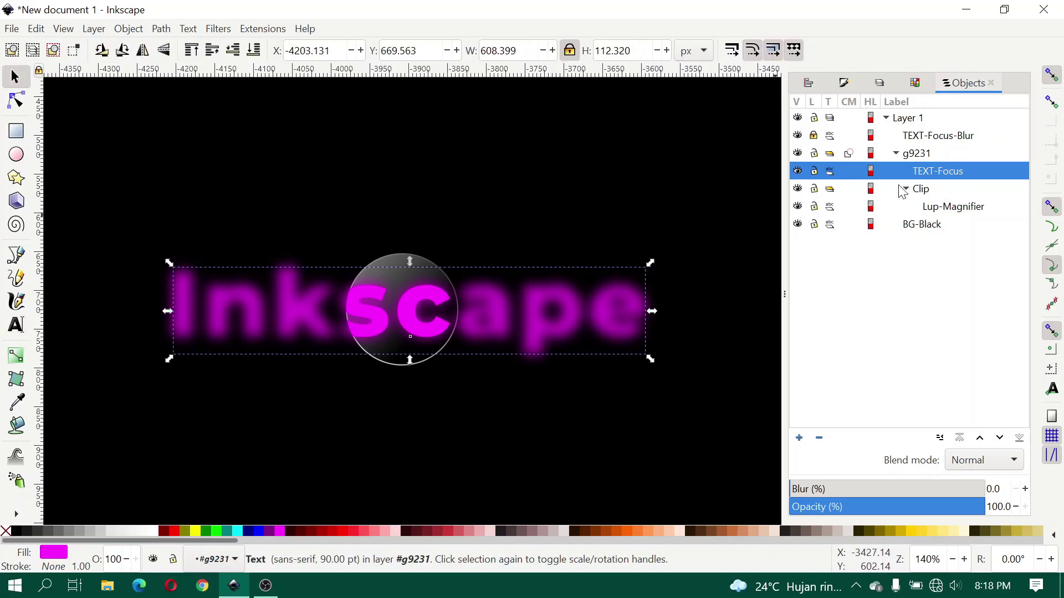
pyautogui.click(637, 532)
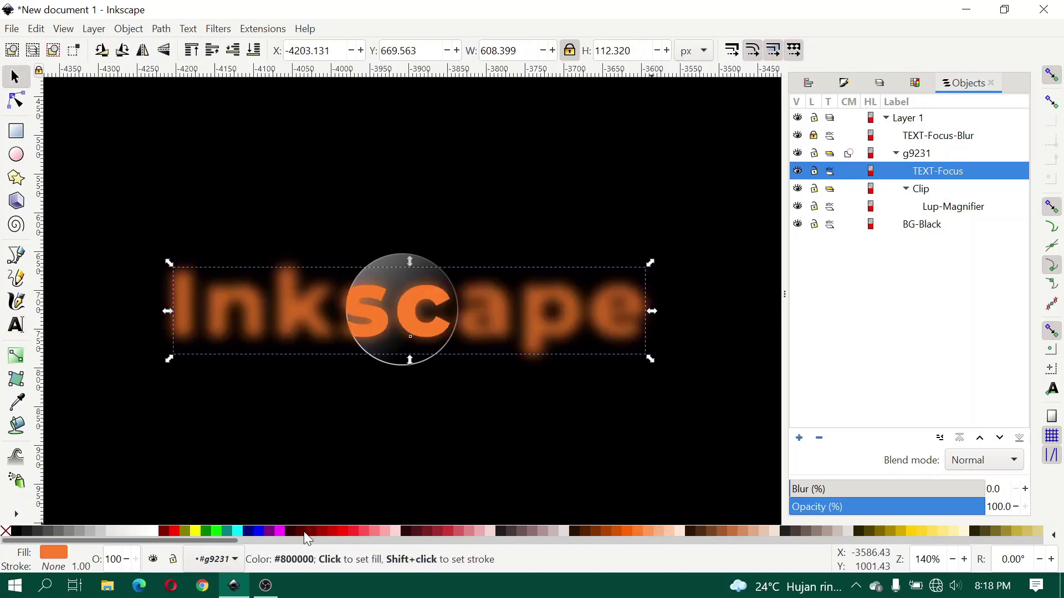
pyautogui.click(199, 532)
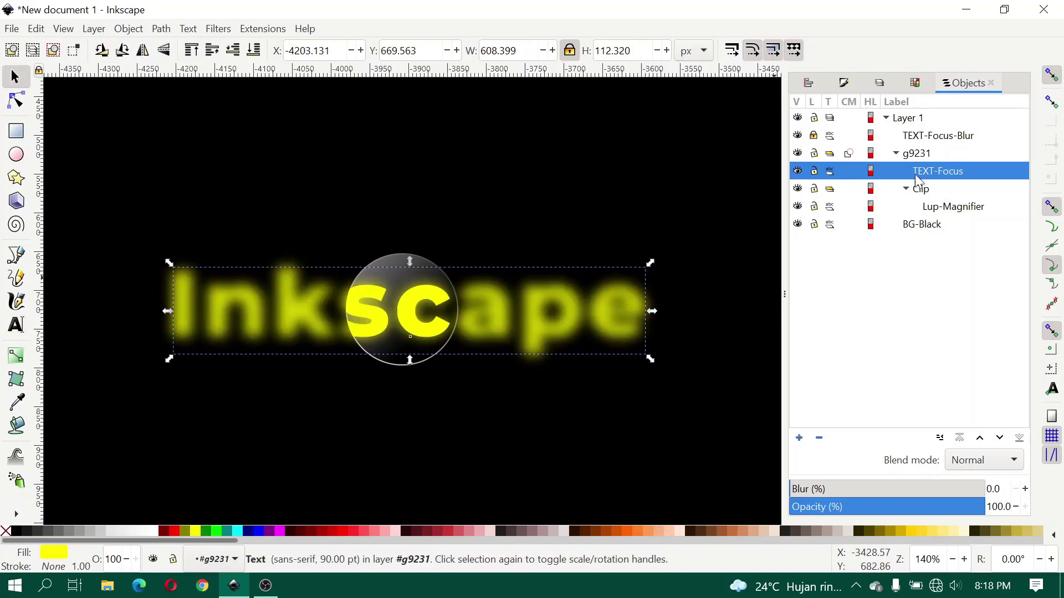
pyautogui.click(940, 207)
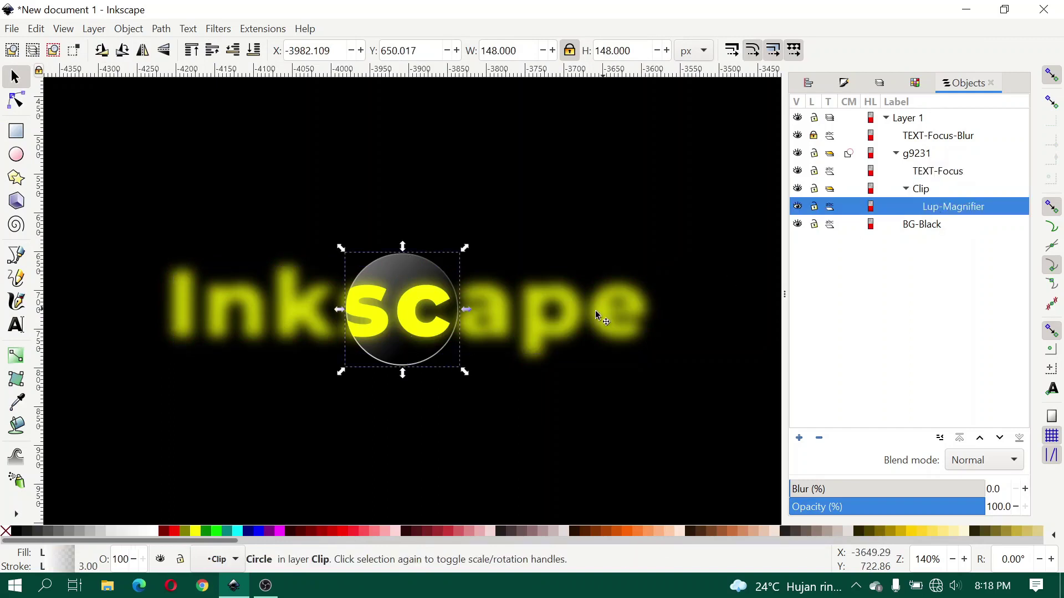
# - Nudge the magnifier left, then right until it covers 'sca', and select BG-Black
pyautogui.click(408, 365)
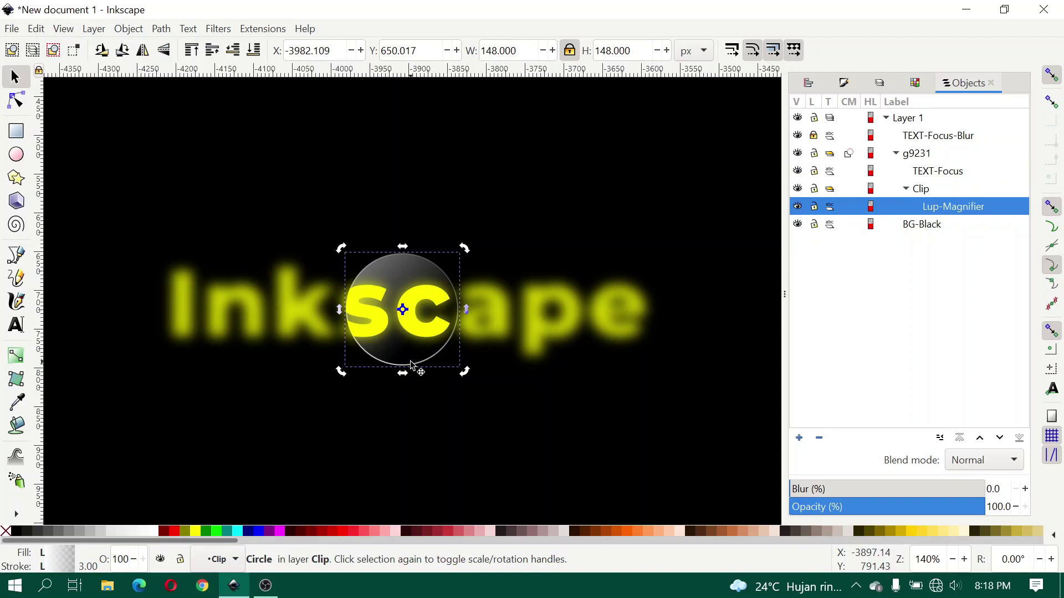
pyautogui.click(411, 364)
pyautogui.press('Left')
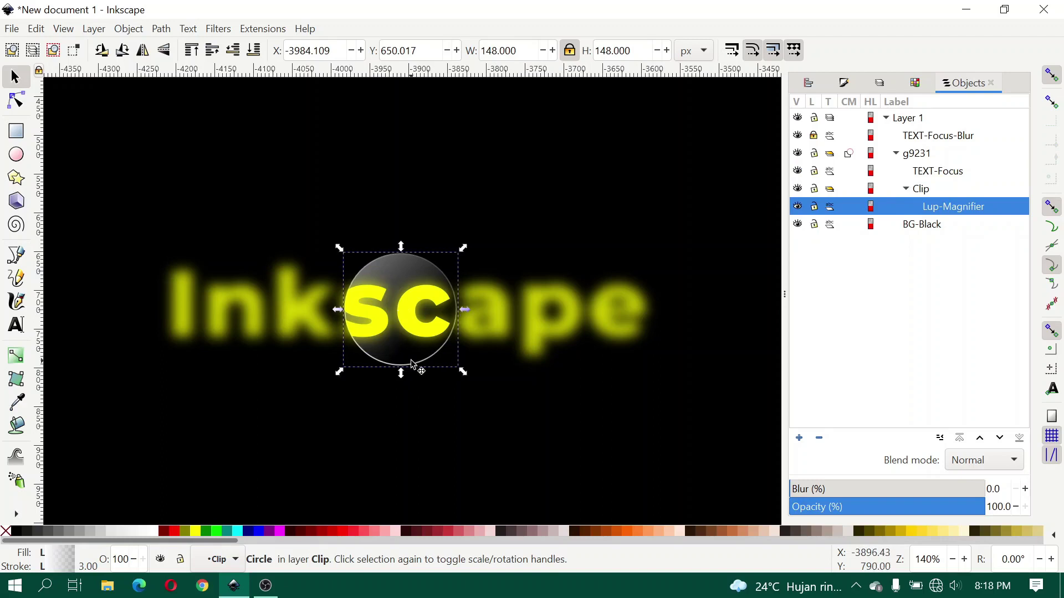
pyautogui.press('Left')
pyautogui.press('Left')
pyautogui.press('Left')
pyautogui.press('Left')
pyautogui.press('Left')
pyautogui.press('Left')
pyautogui.press('Left')
pyautogui.press('Left')
pyautogui.press('Left')
pyautogui.press('Left')
pyautogui.press('Left')
pyautogui.press('Left')
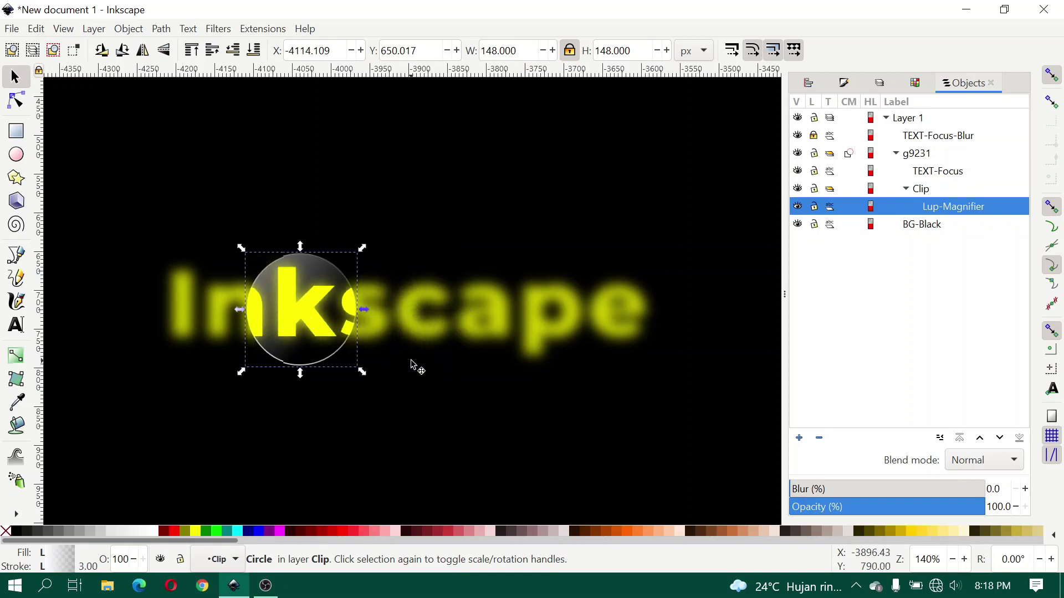
pyautogui.press('Left')
pyautogui.press('Left')
pyautogui.press('Left')
pyautogui.press('Right')
pyautogui.press('Right')
pyautogui.press('Right')
pyautogui.press('Right')
pyautogui.press('Right')
pyautogui.press('Right')
pyautogui.press('Right')
pyautogui.press('Right')
pyautogui.press('Right')
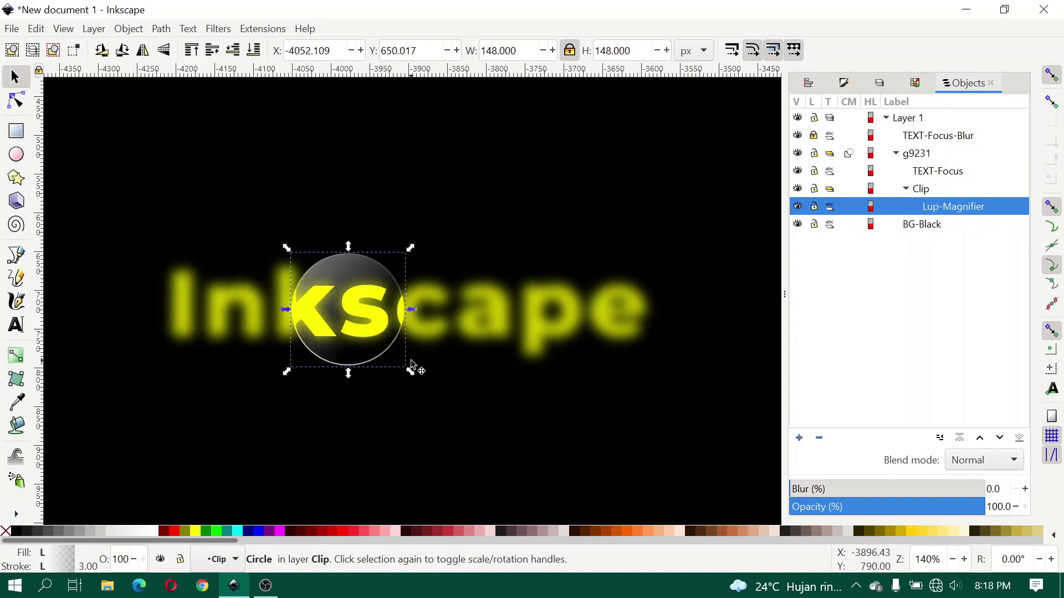
pyautogui.press('Right')
pyautogui.press('Right')
pyautogui.press('Right')
pyautogui.press('Right')
pyautogui.press('Right')
pyautogui.press('Right')
pyautogui.press('Right')
pyautogui.press('Right')
pyautogui.press('Right')
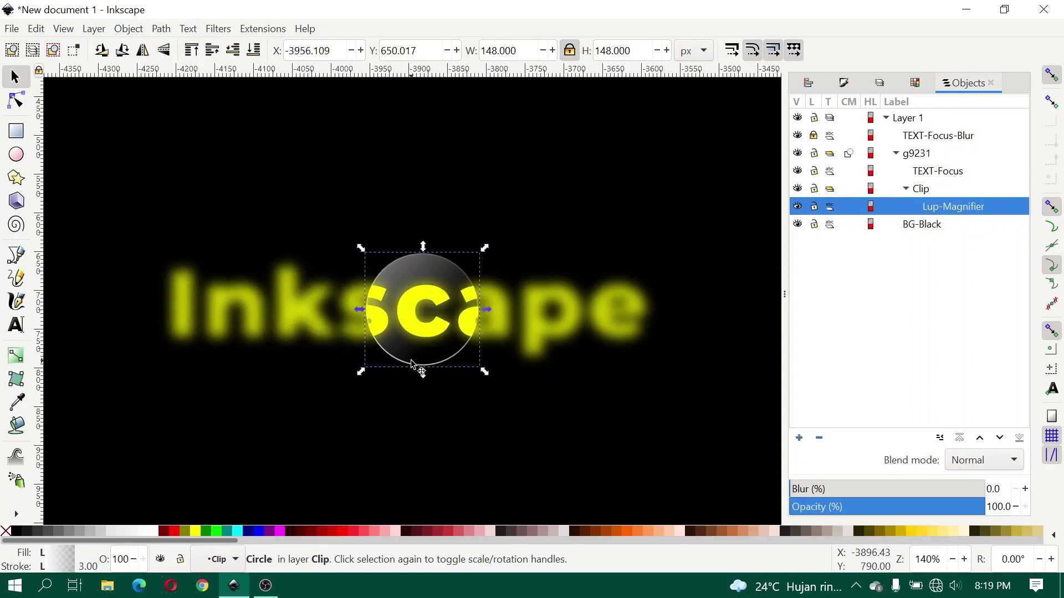
pyautogui.press('Right')
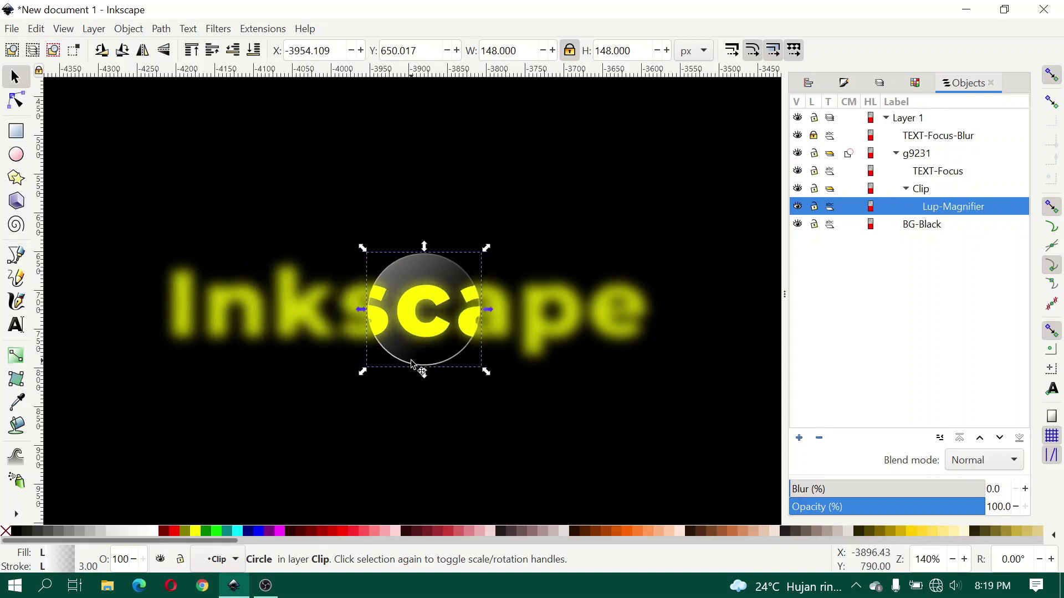
pyautogui.click(131, 145)
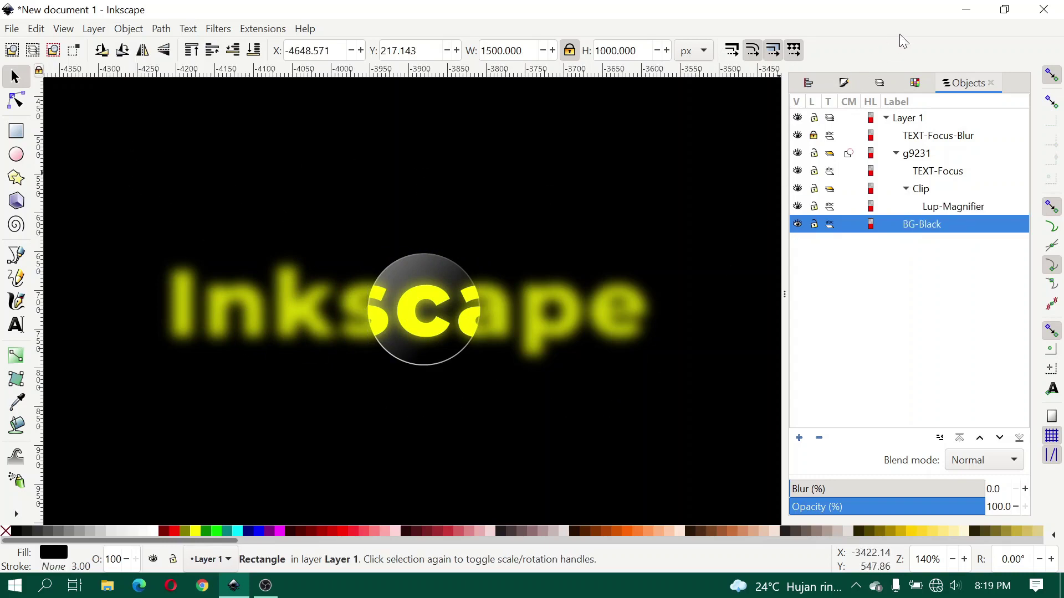
# - Minimize the Inkscape window to reveal the desktop
pyautogui.click(966, 14)
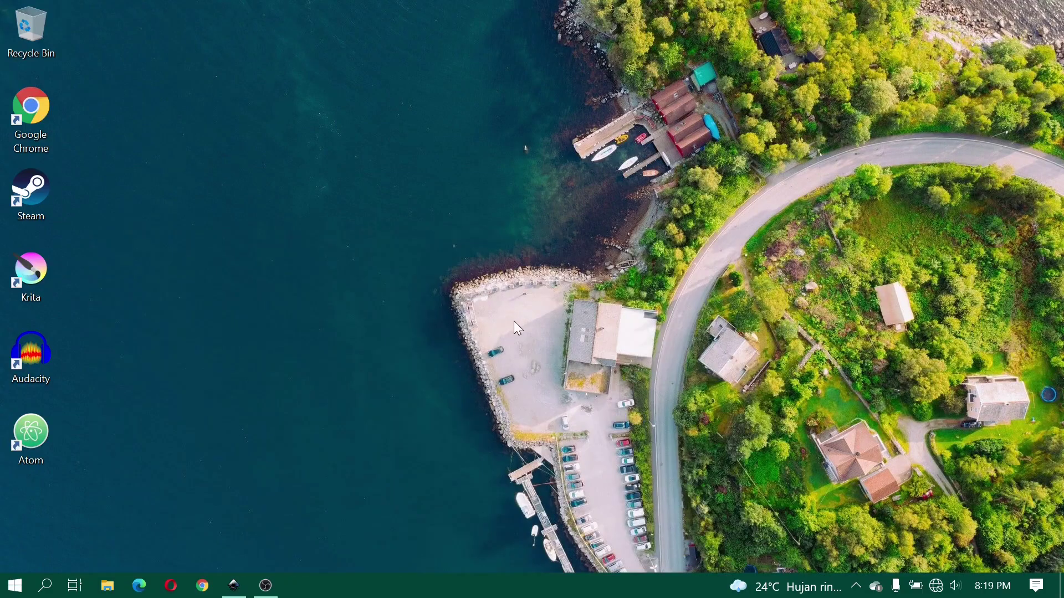